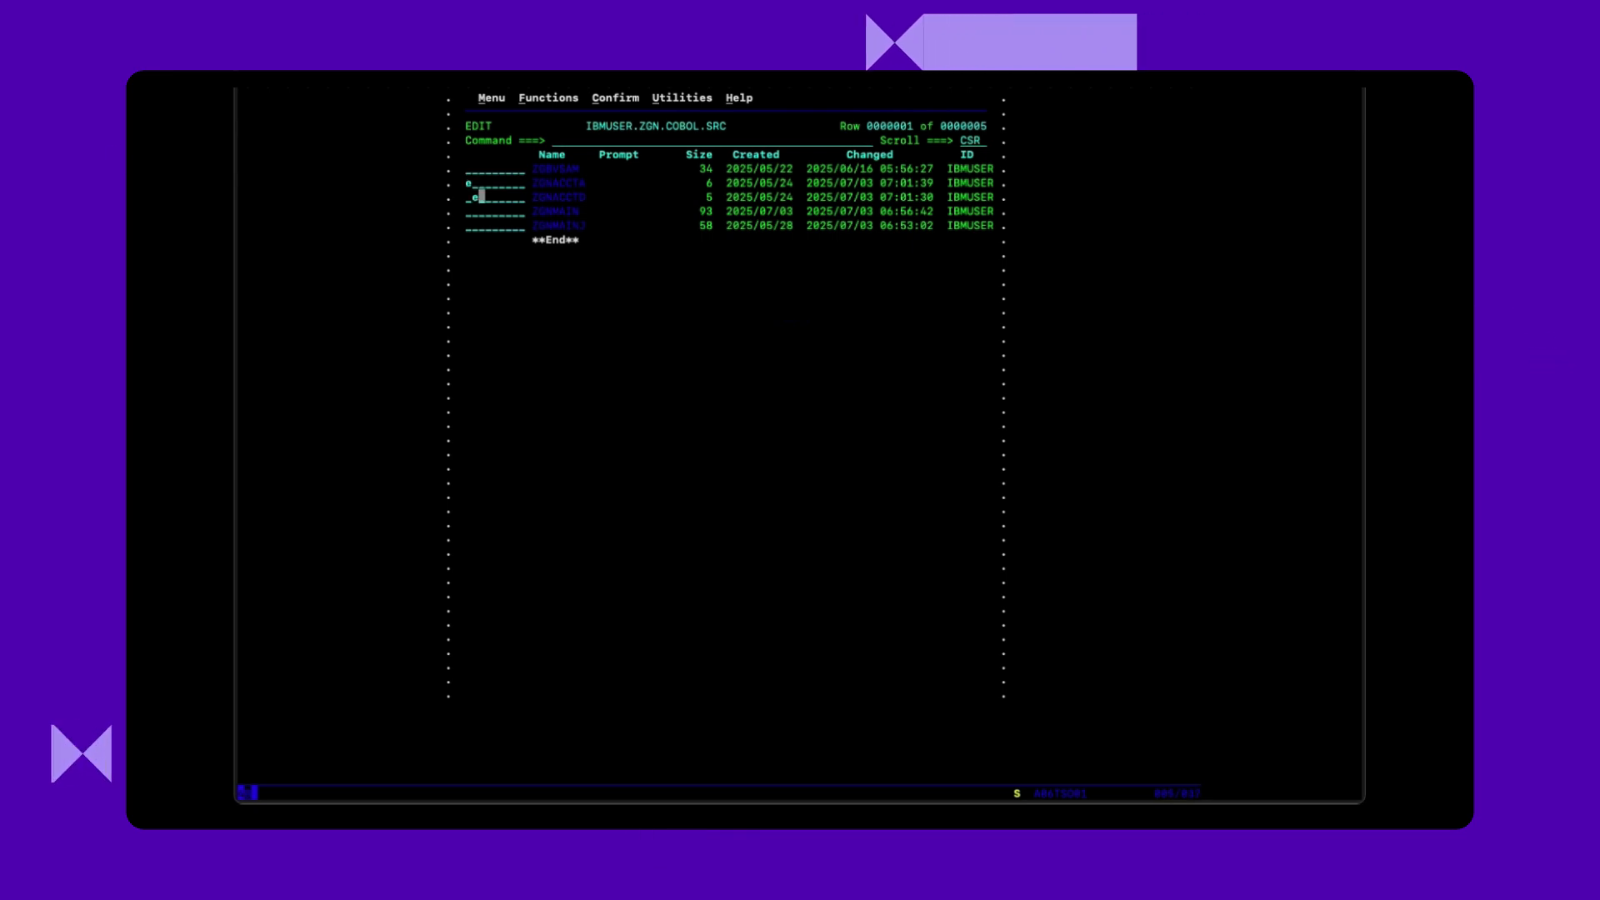
key(Return)
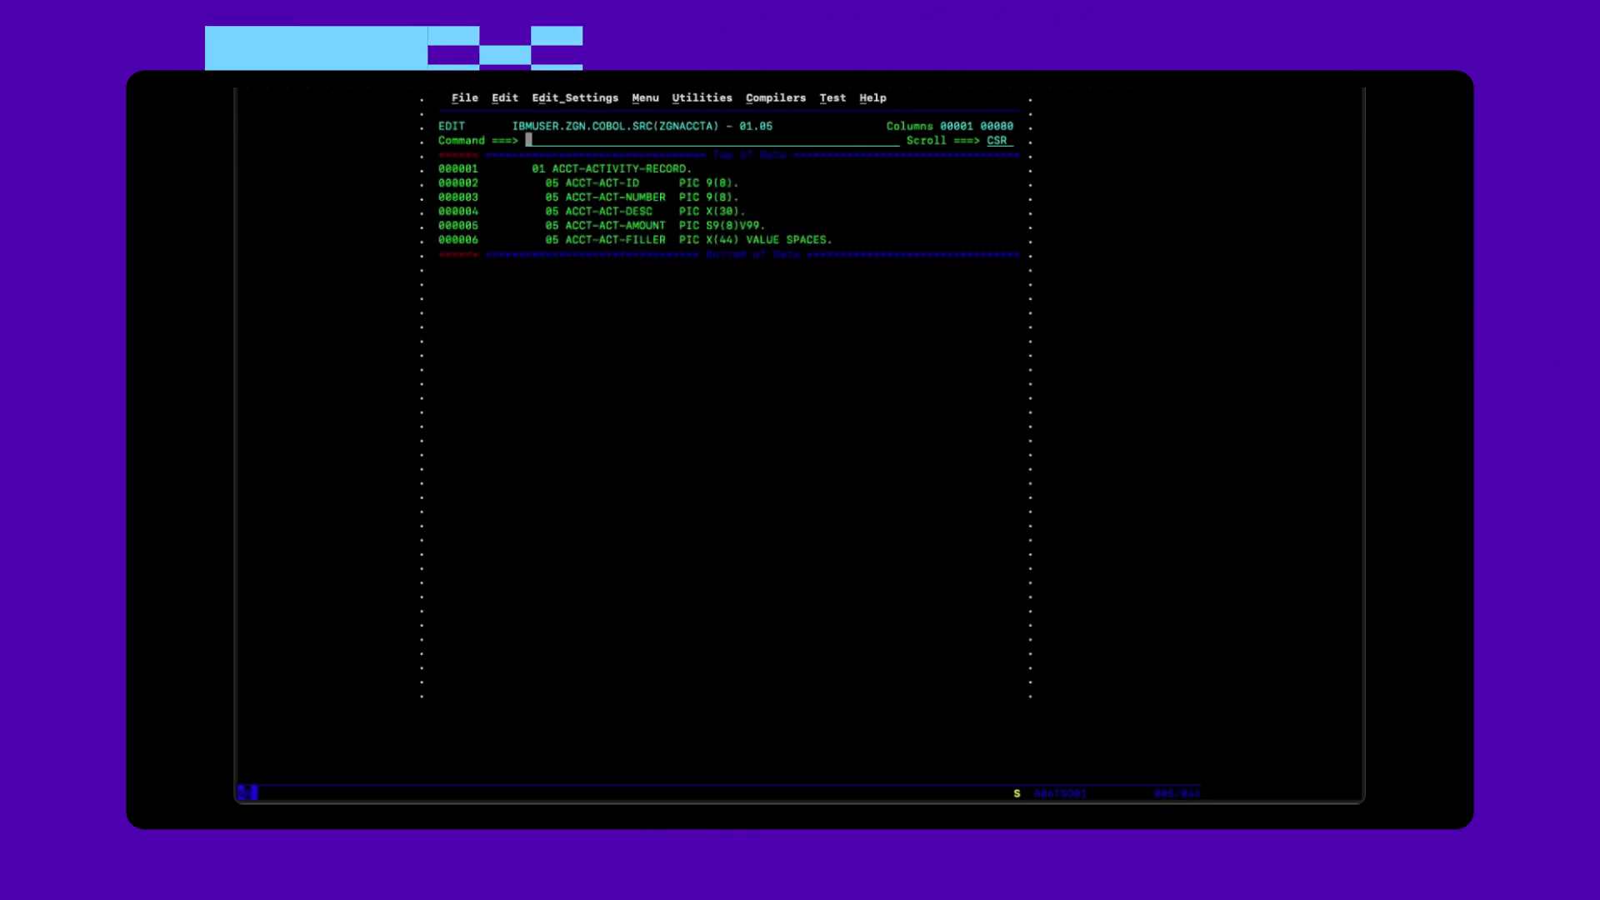
key(F3)
key(F3)
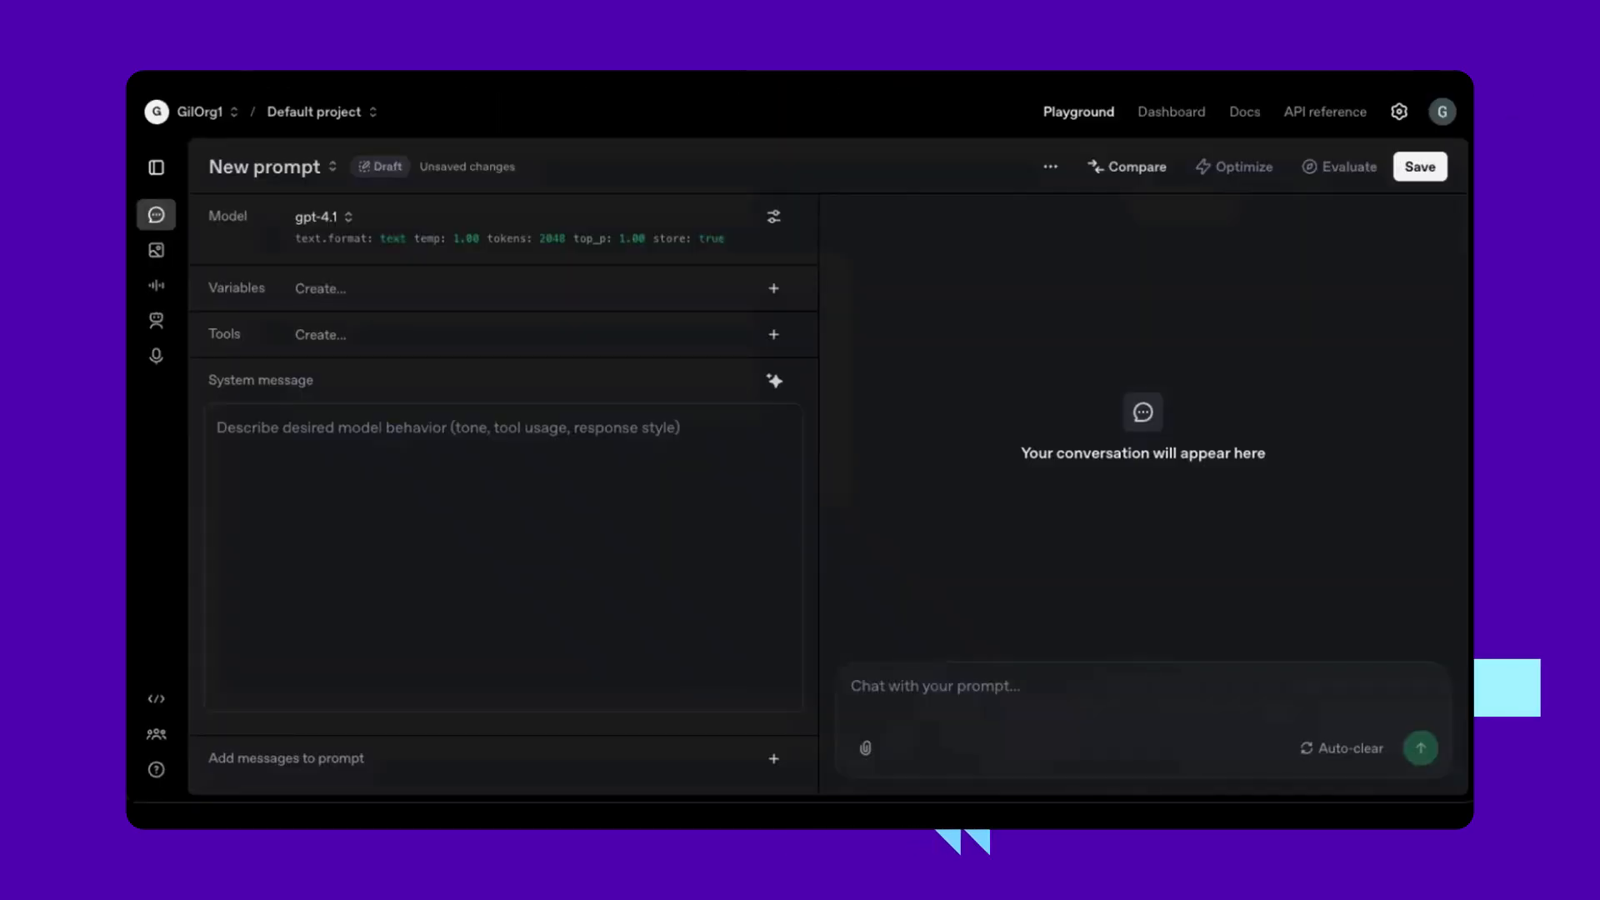
Add a new custom MCP server with its URL and the label geniez_zmcp_server
click(320, 336)
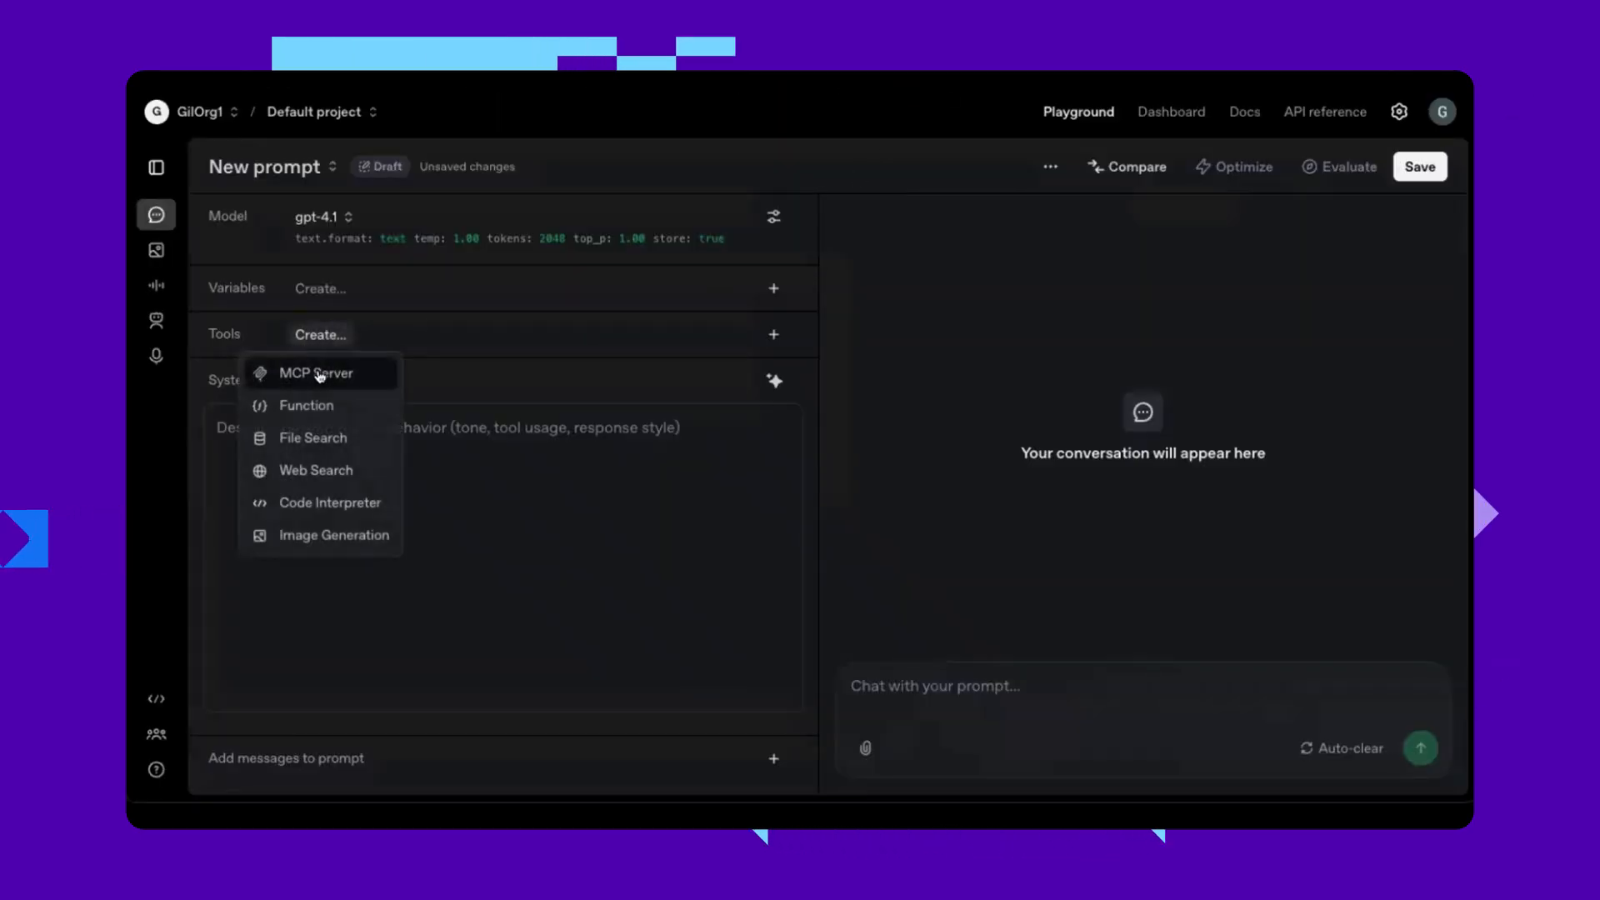
click(320, 374)
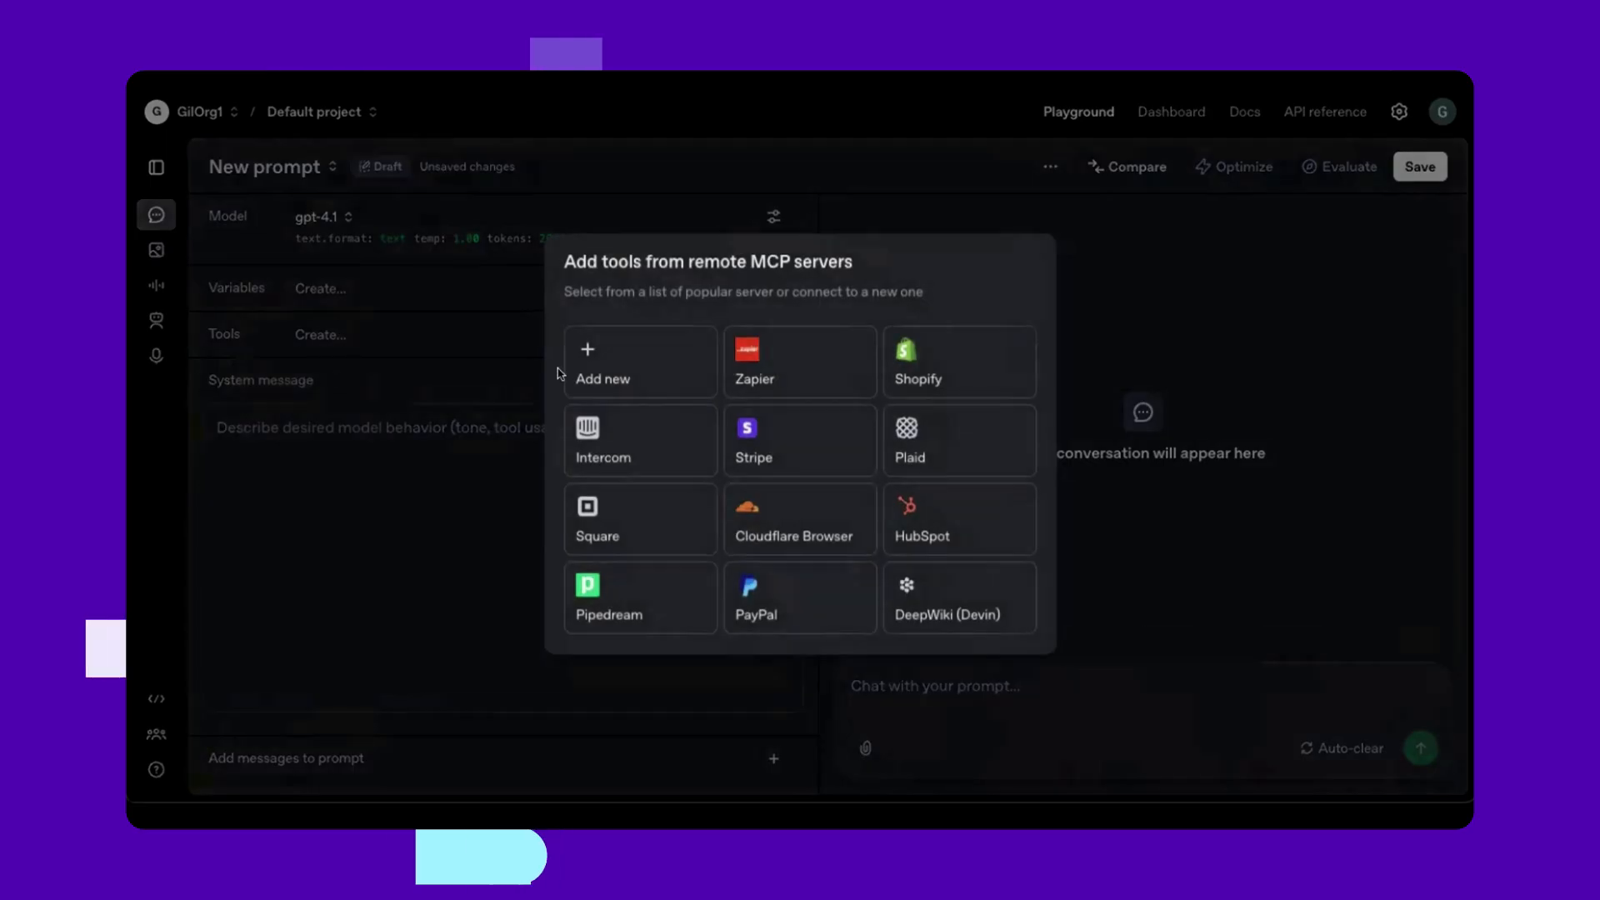
click(590, 370)
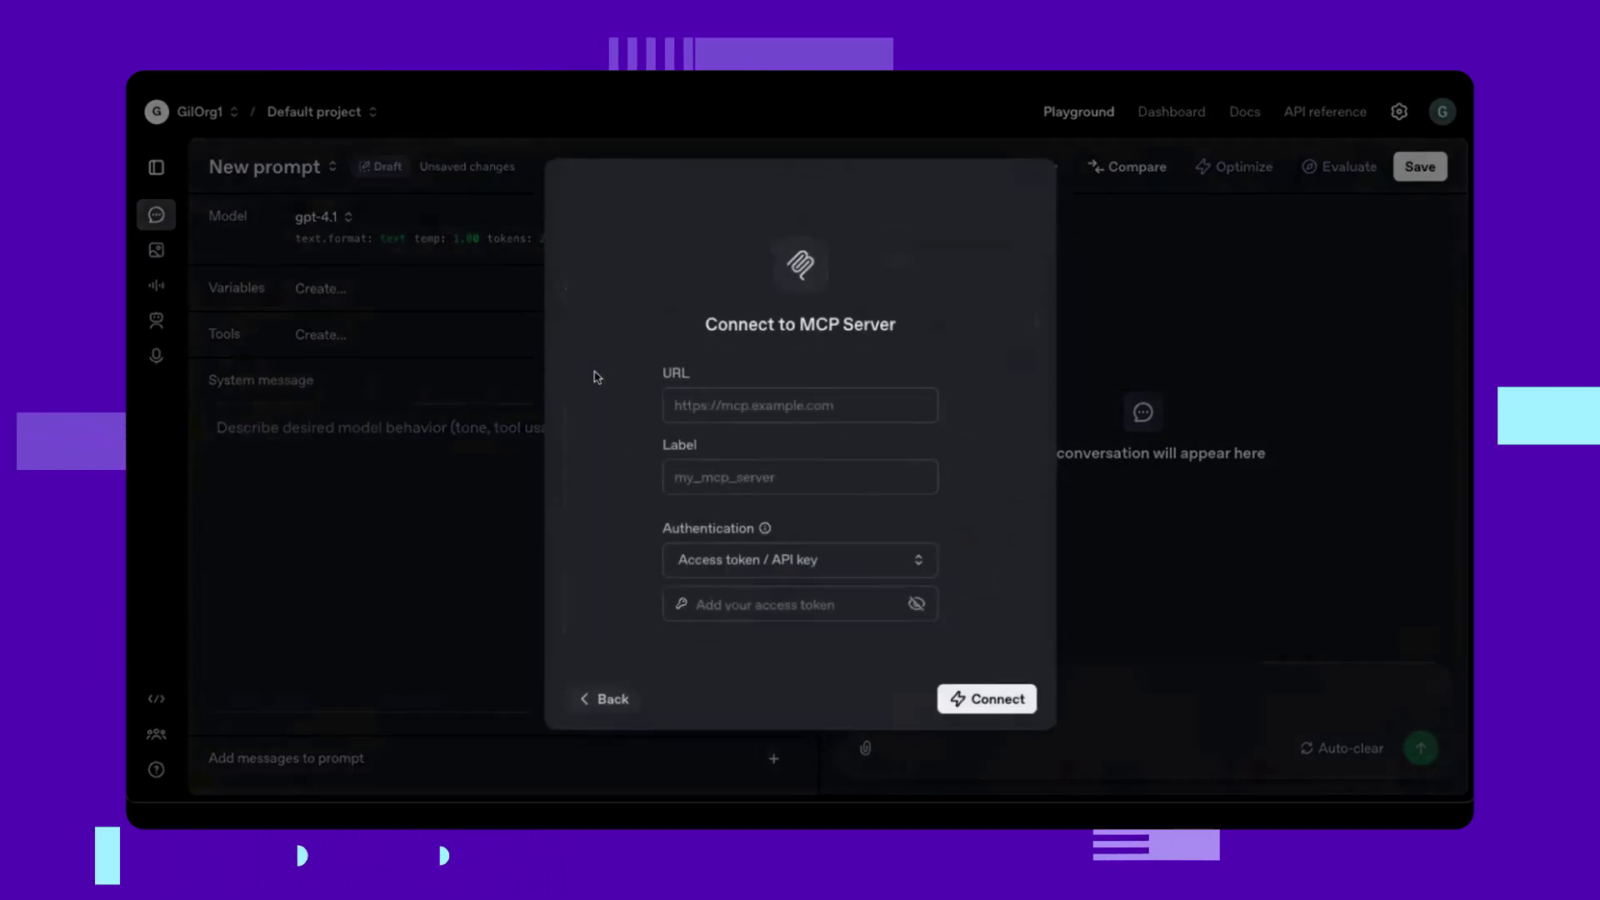
click(721, 405)
text(https://2388-195-112-59-11.ngrok-free.app)
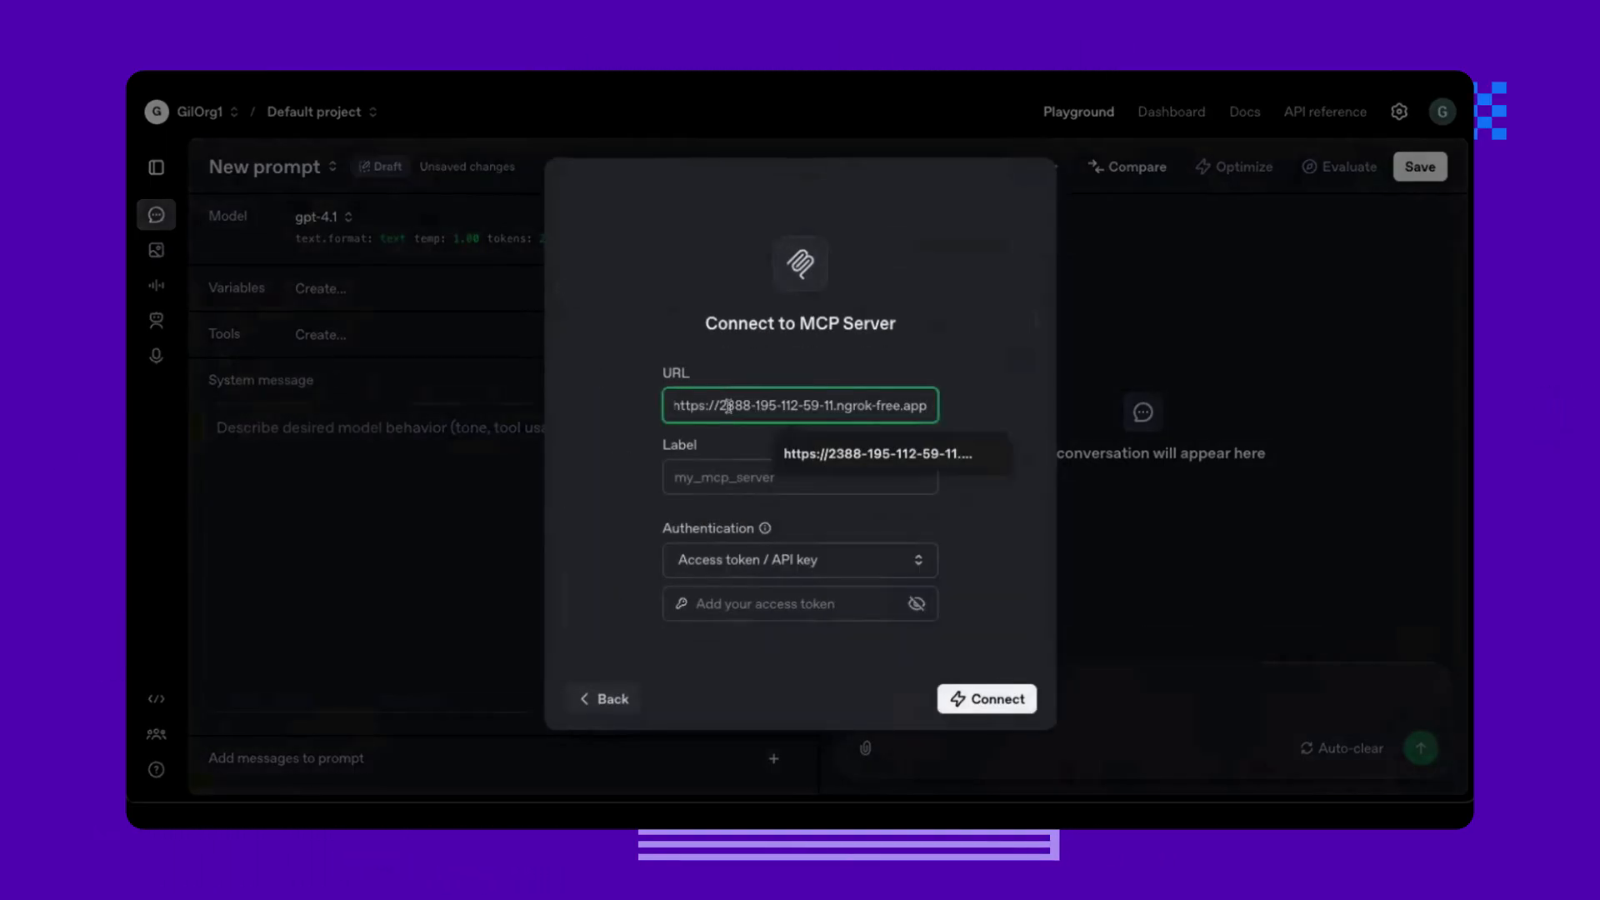
click(713, 477)
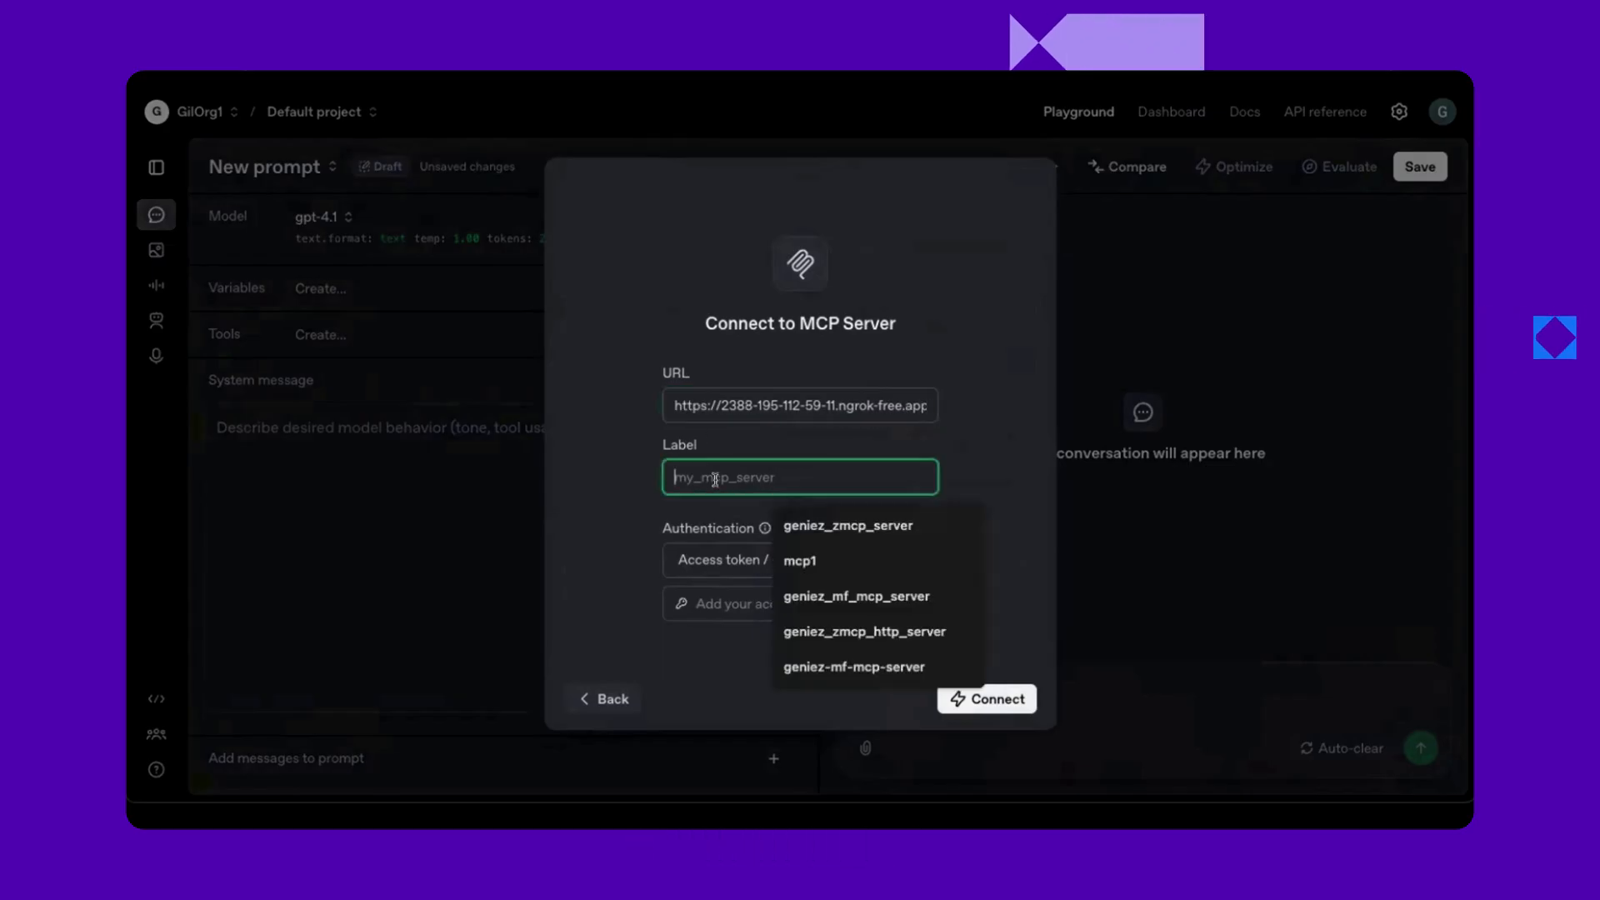
click(808, 528)
Connect with authentication None, set approval to Never, and add the server's tools
click(769, 560)
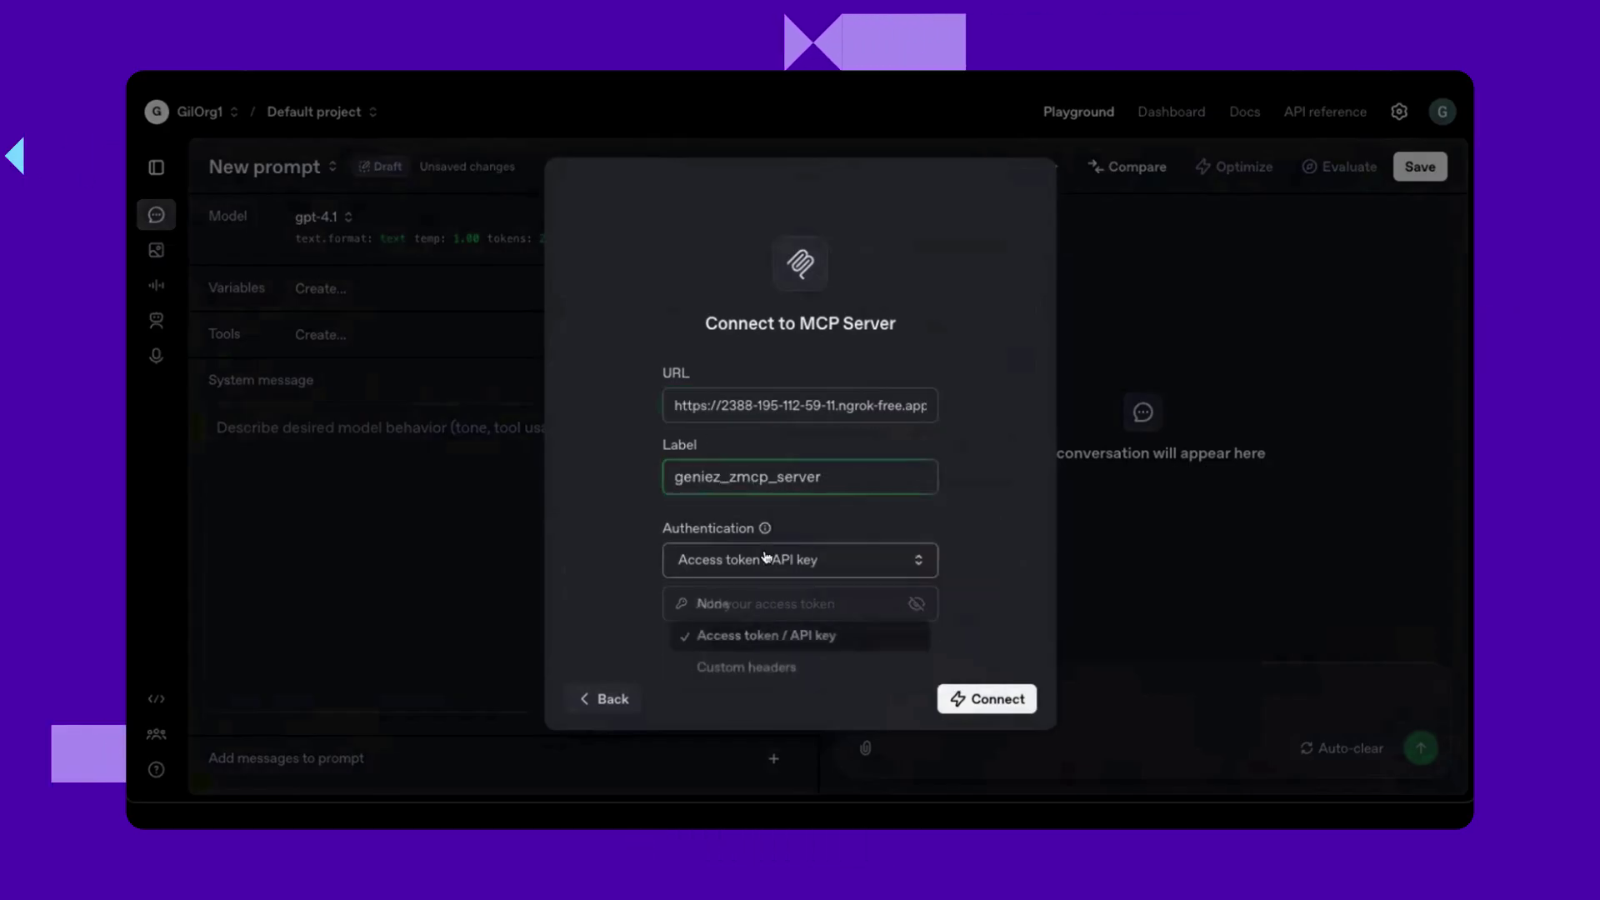
click(793, 600)
click(950, 686)
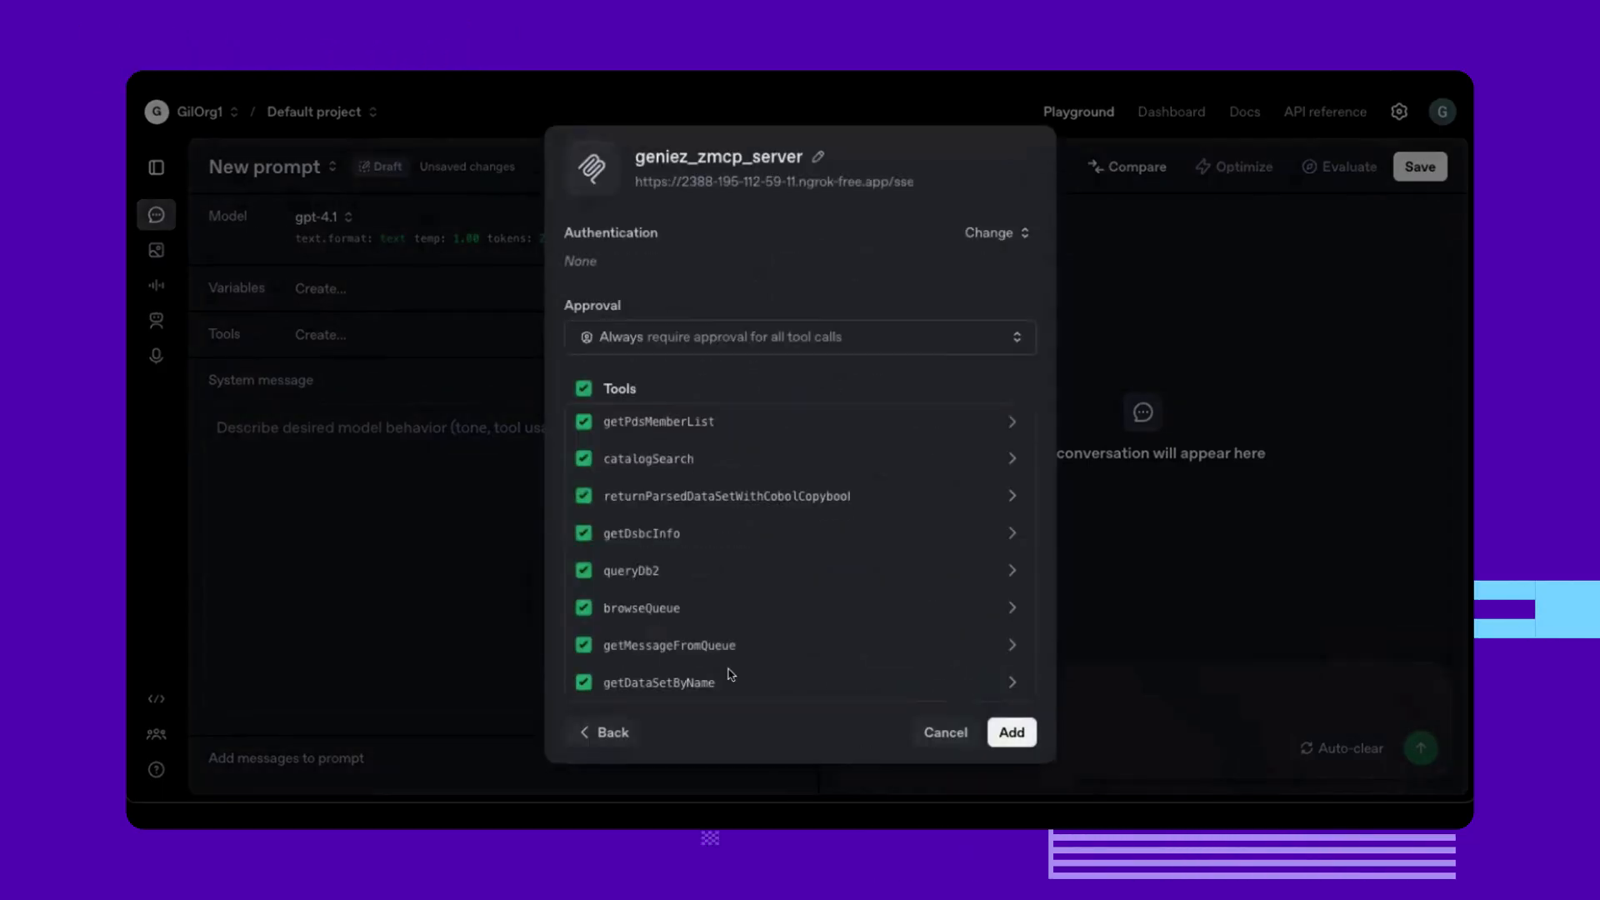
click(633, 335)
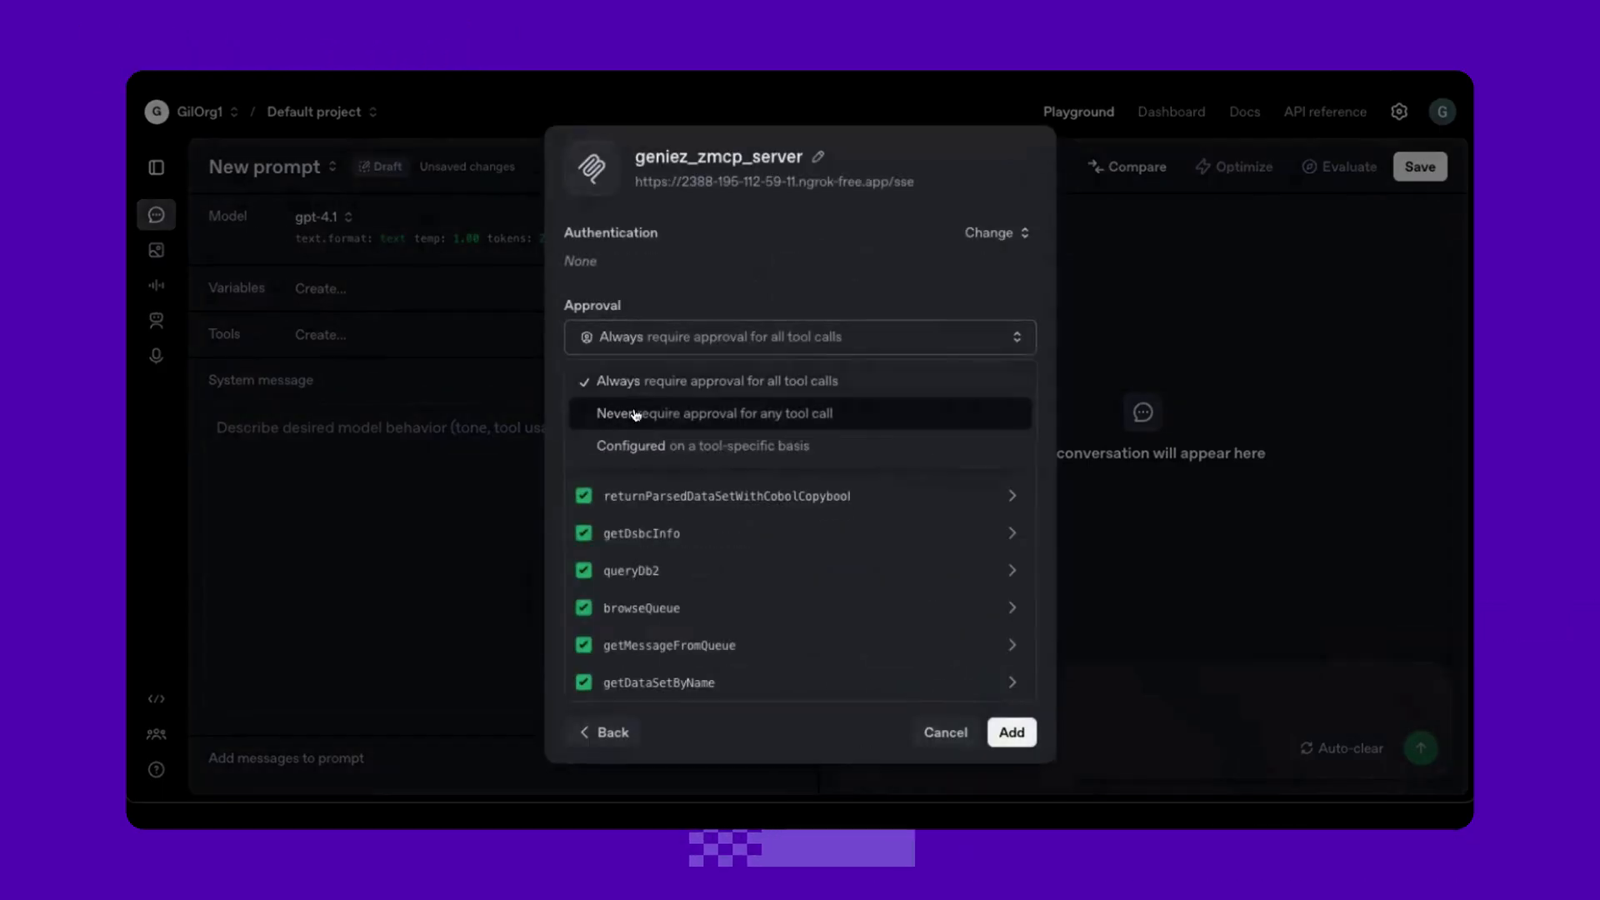
click(635, 415)
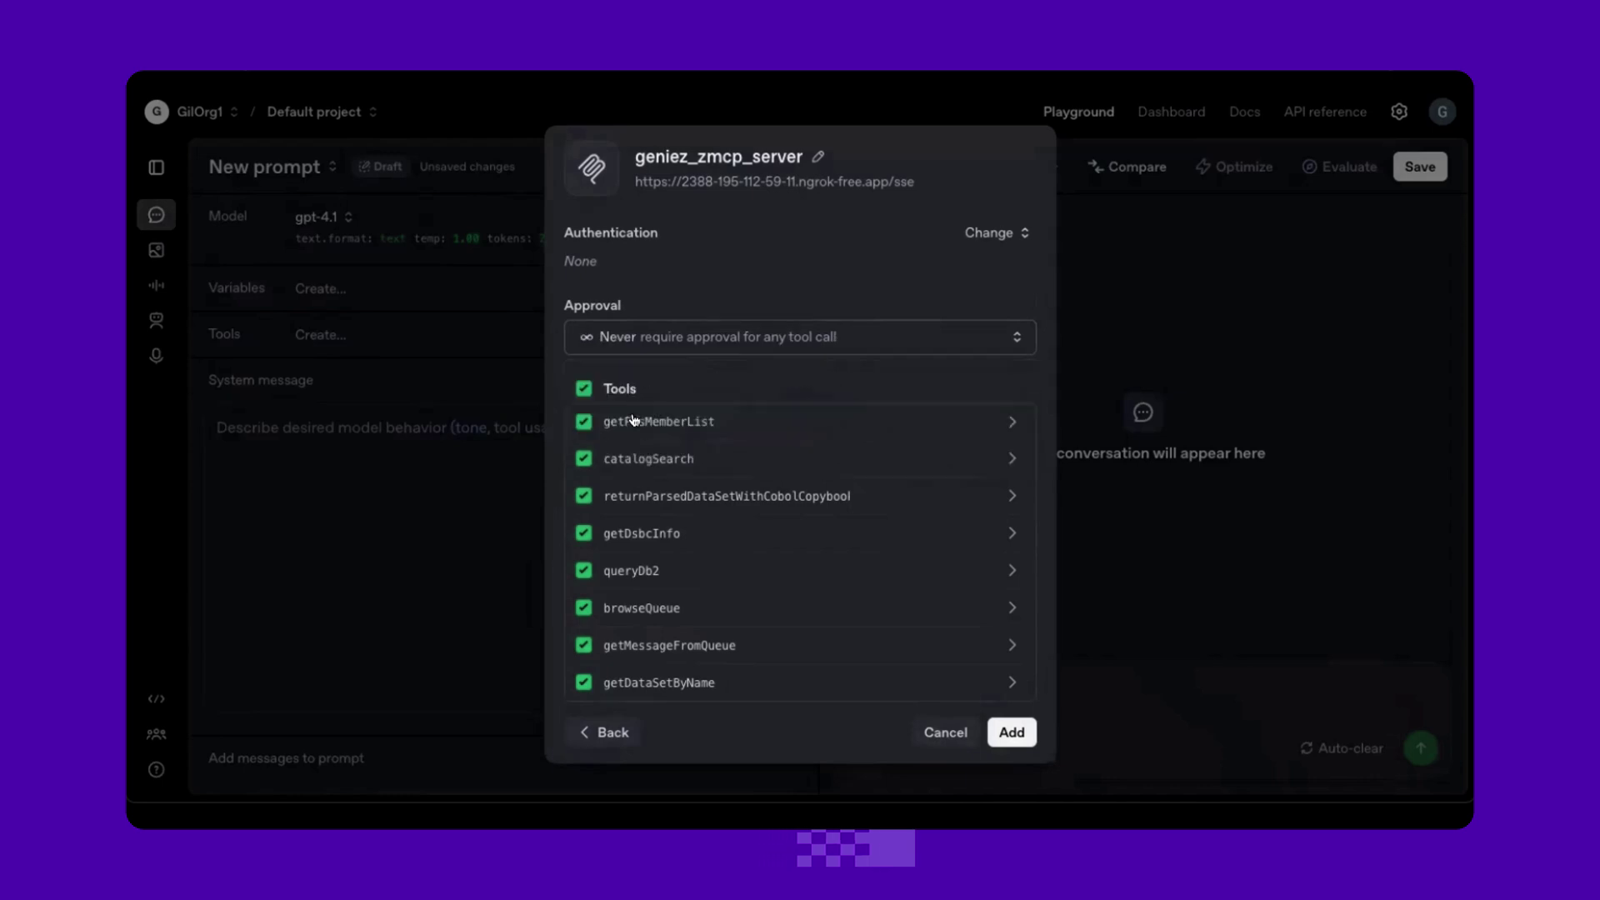
click(1011, 734)
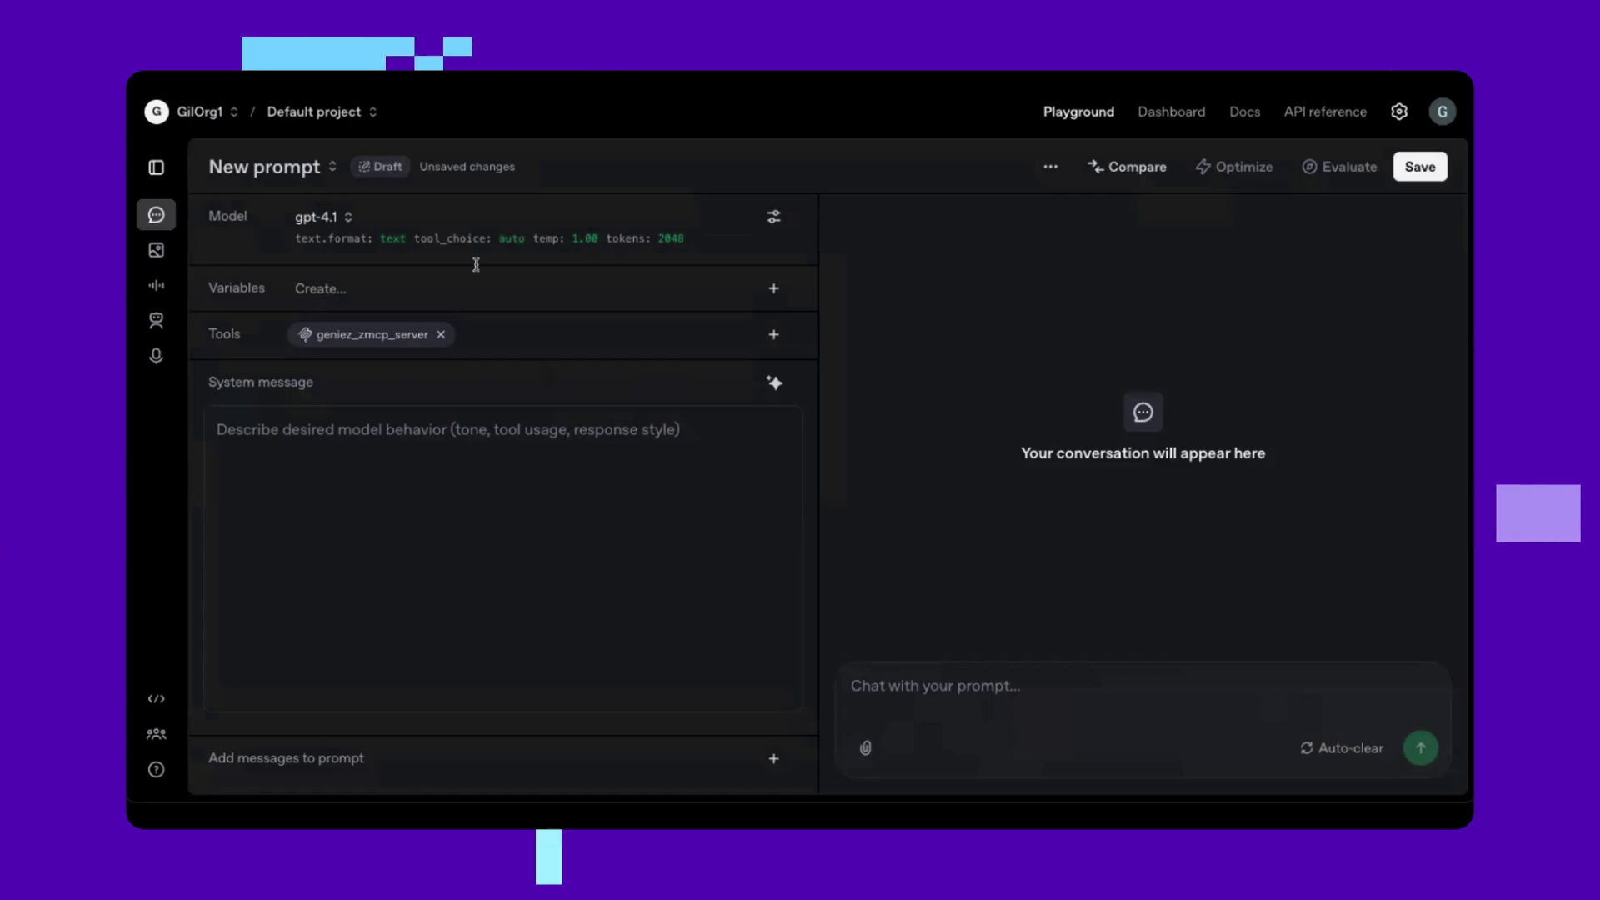
Paste the virtual banking assistant instructions describing balance and pending-transaction data sets as the system message
click(433, 446)
text(you are a virtual banking assistant. mainframe data set 'ibmuser.zgn.demo.acct.data.ksds' hold account balance information and is mapped by cobol copybook in data set 'ibmuser.zgn.cobol.src(zgnacctd)'. mainframe data set 'ibmuser.zgn.demo.acct.act.ksds' hold pending transactions information and is mapped by cobol copybook in data set 'ibmuser.zgn.cobol.src(zgnaccta)'.)
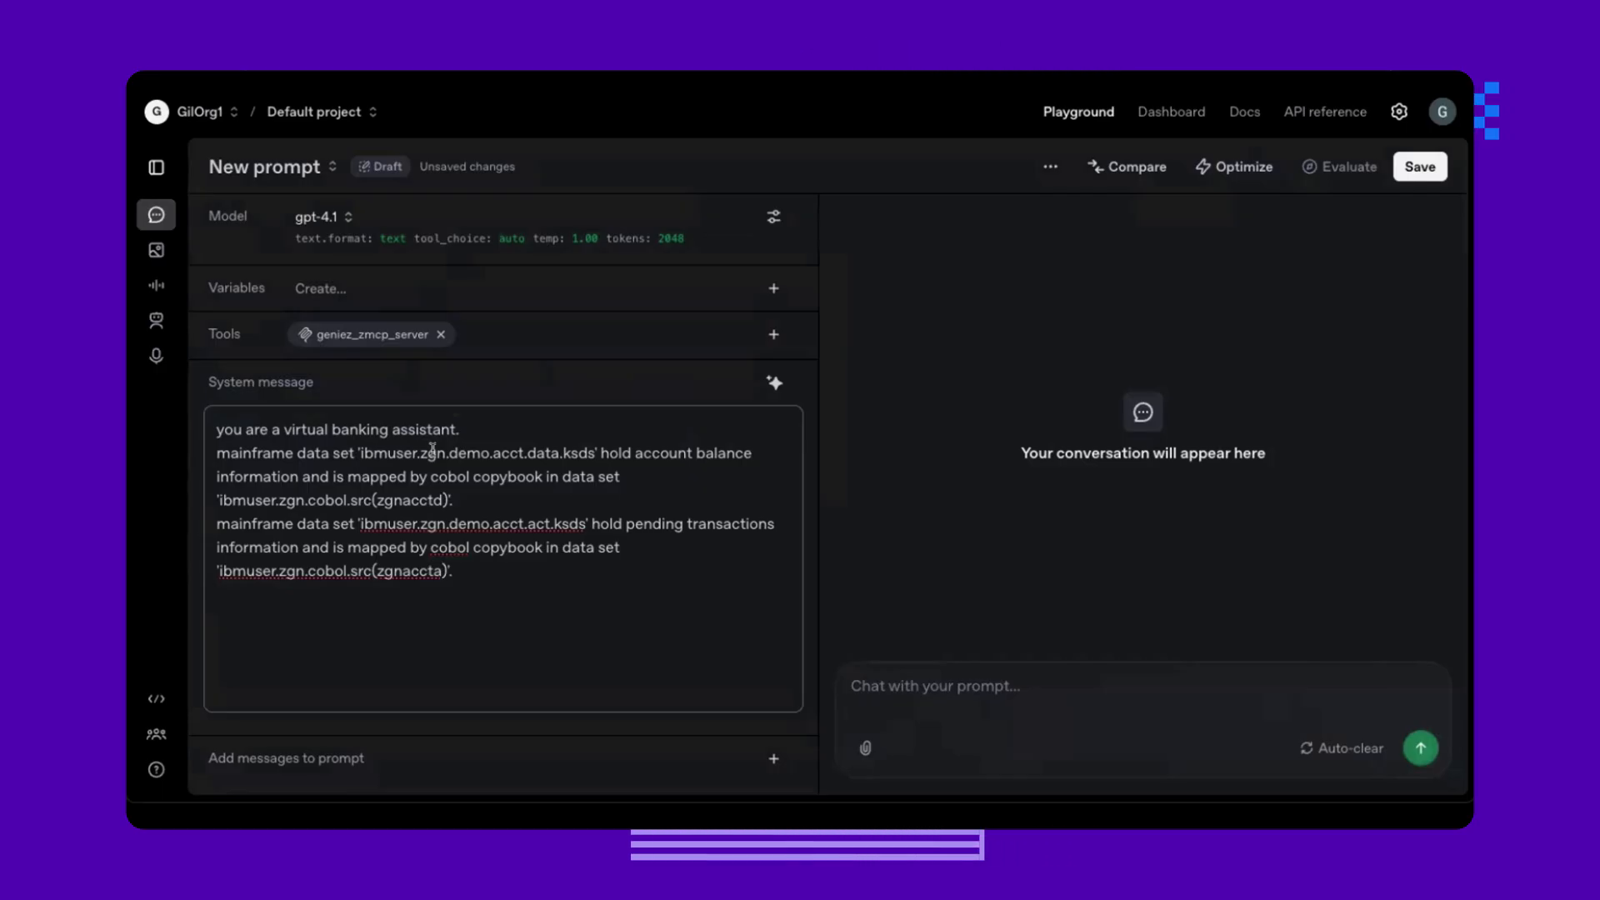
click(433, 451)
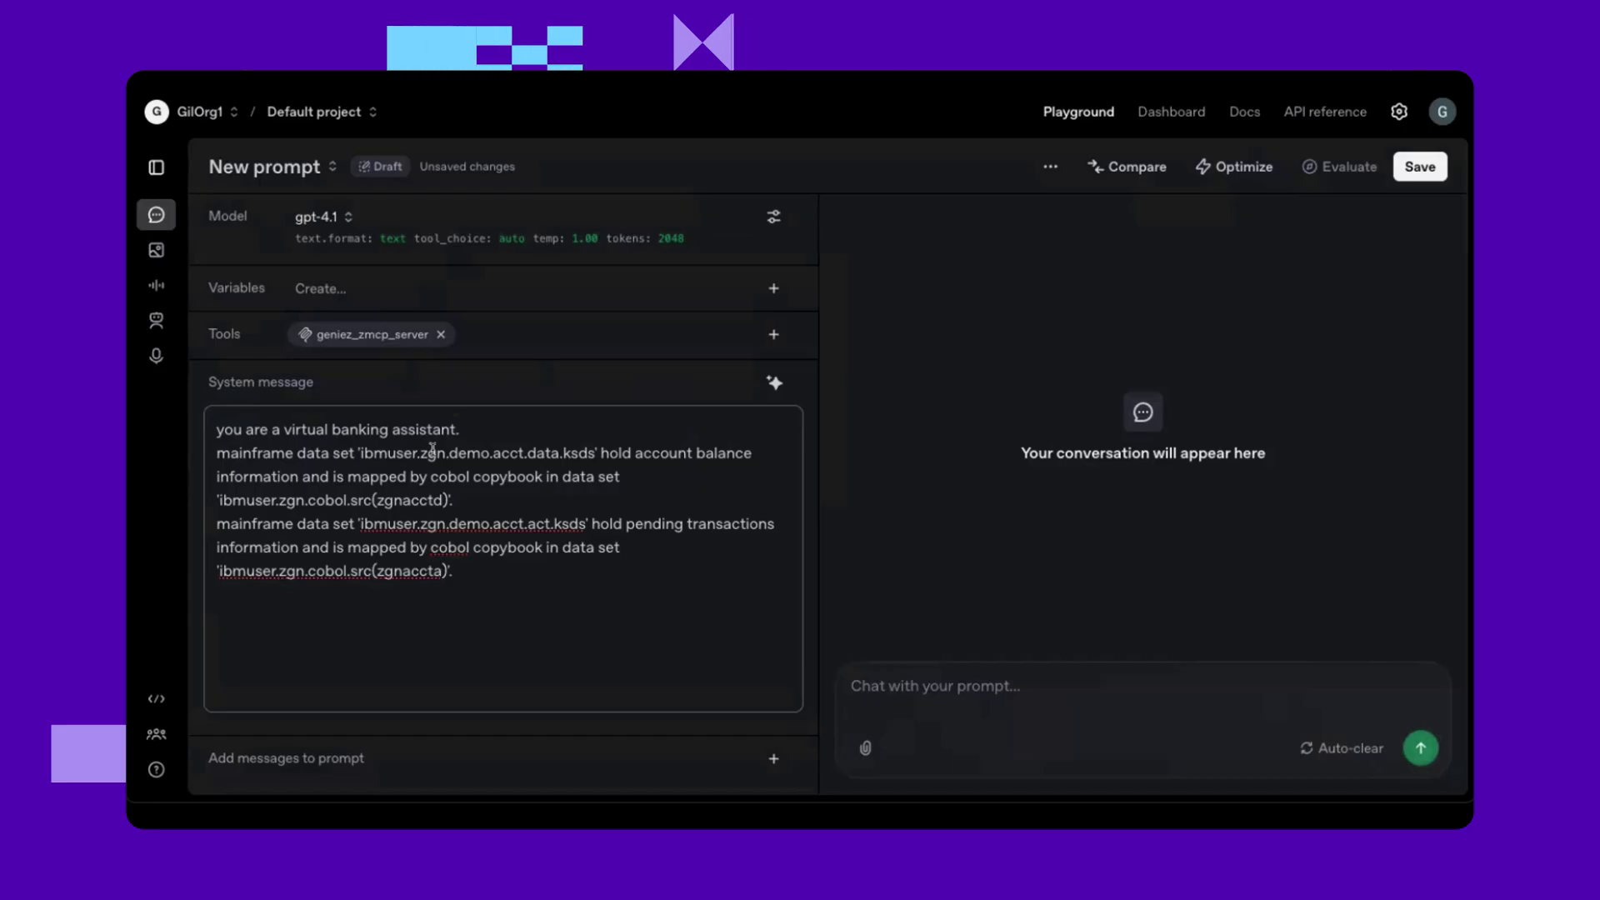
click(936, 687)
click(432, 452)
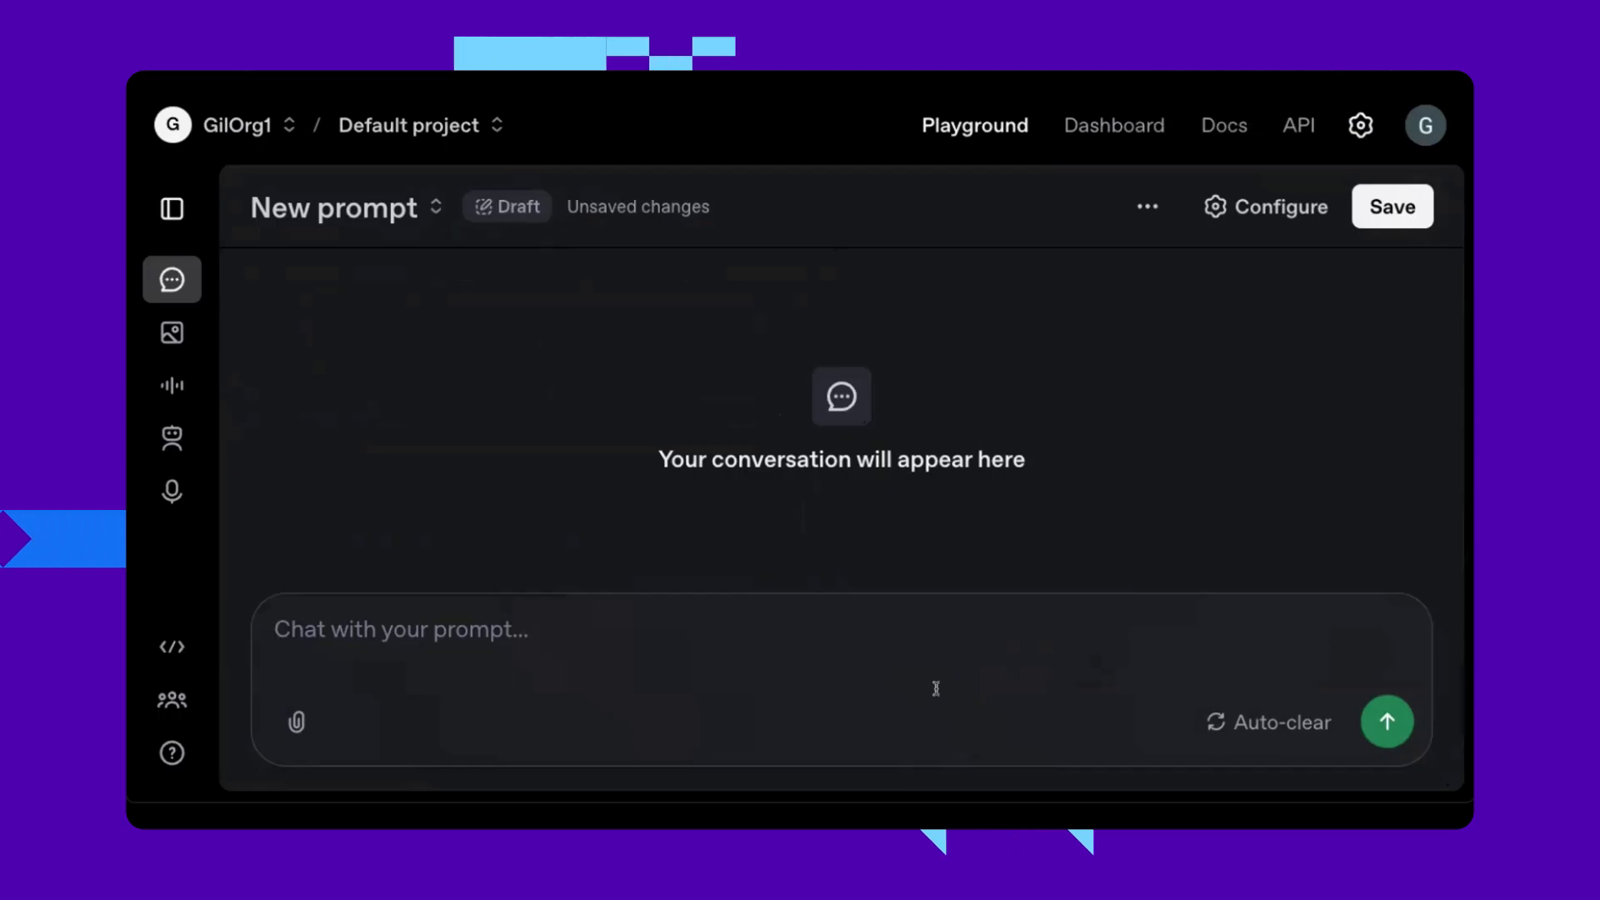
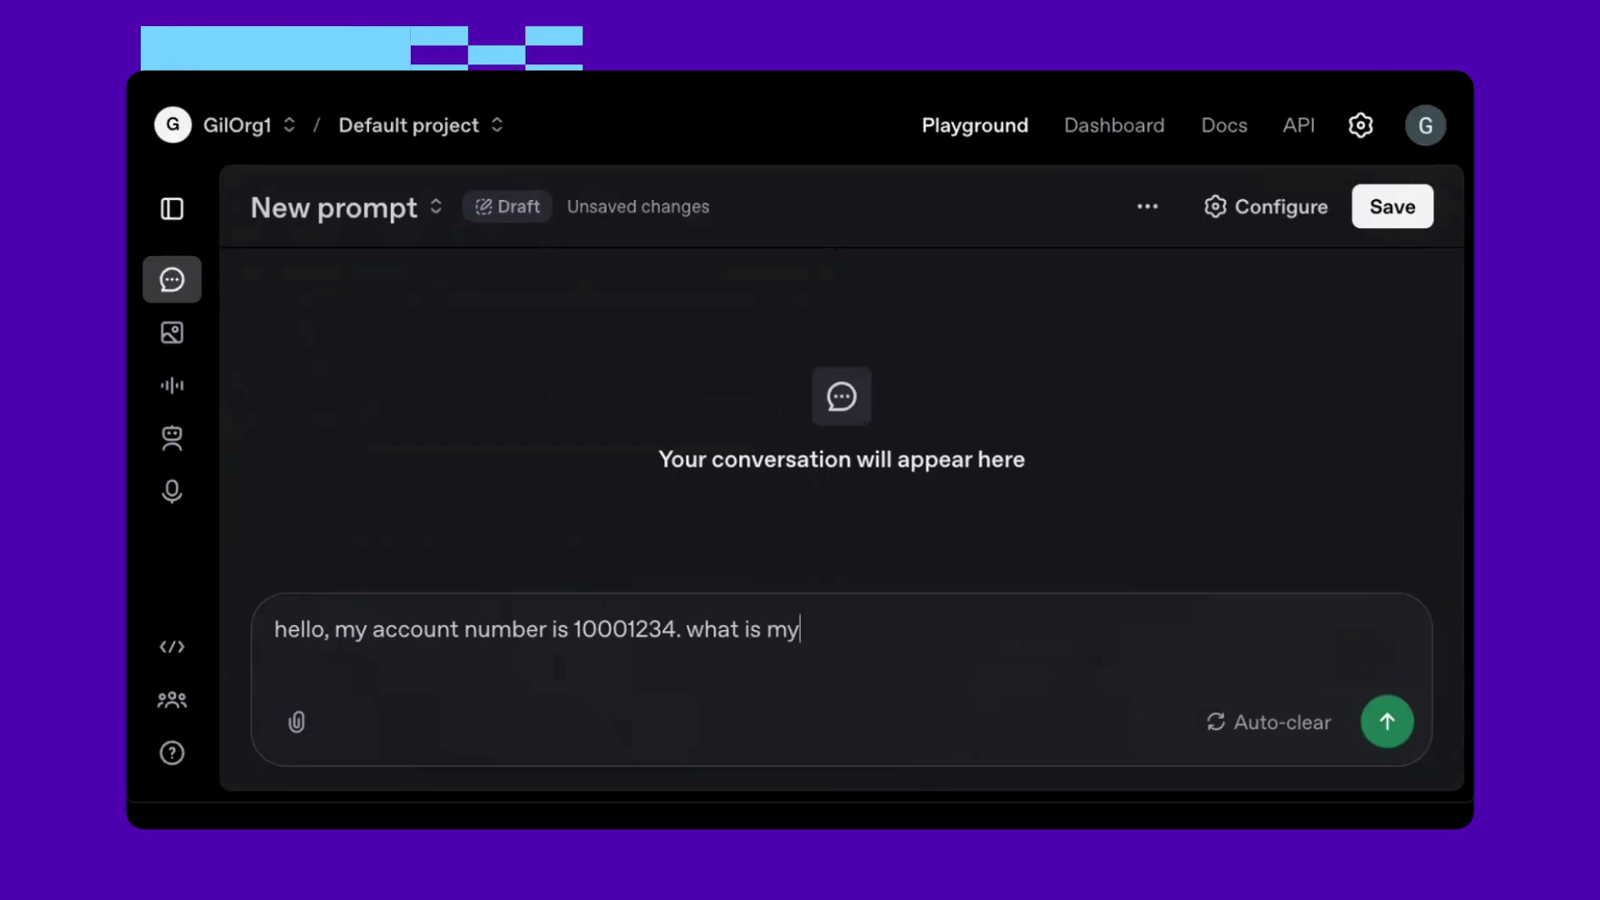
Send 'hello, my account number is 10001234. what is my balance?' and get $5,000.81
key(Return)
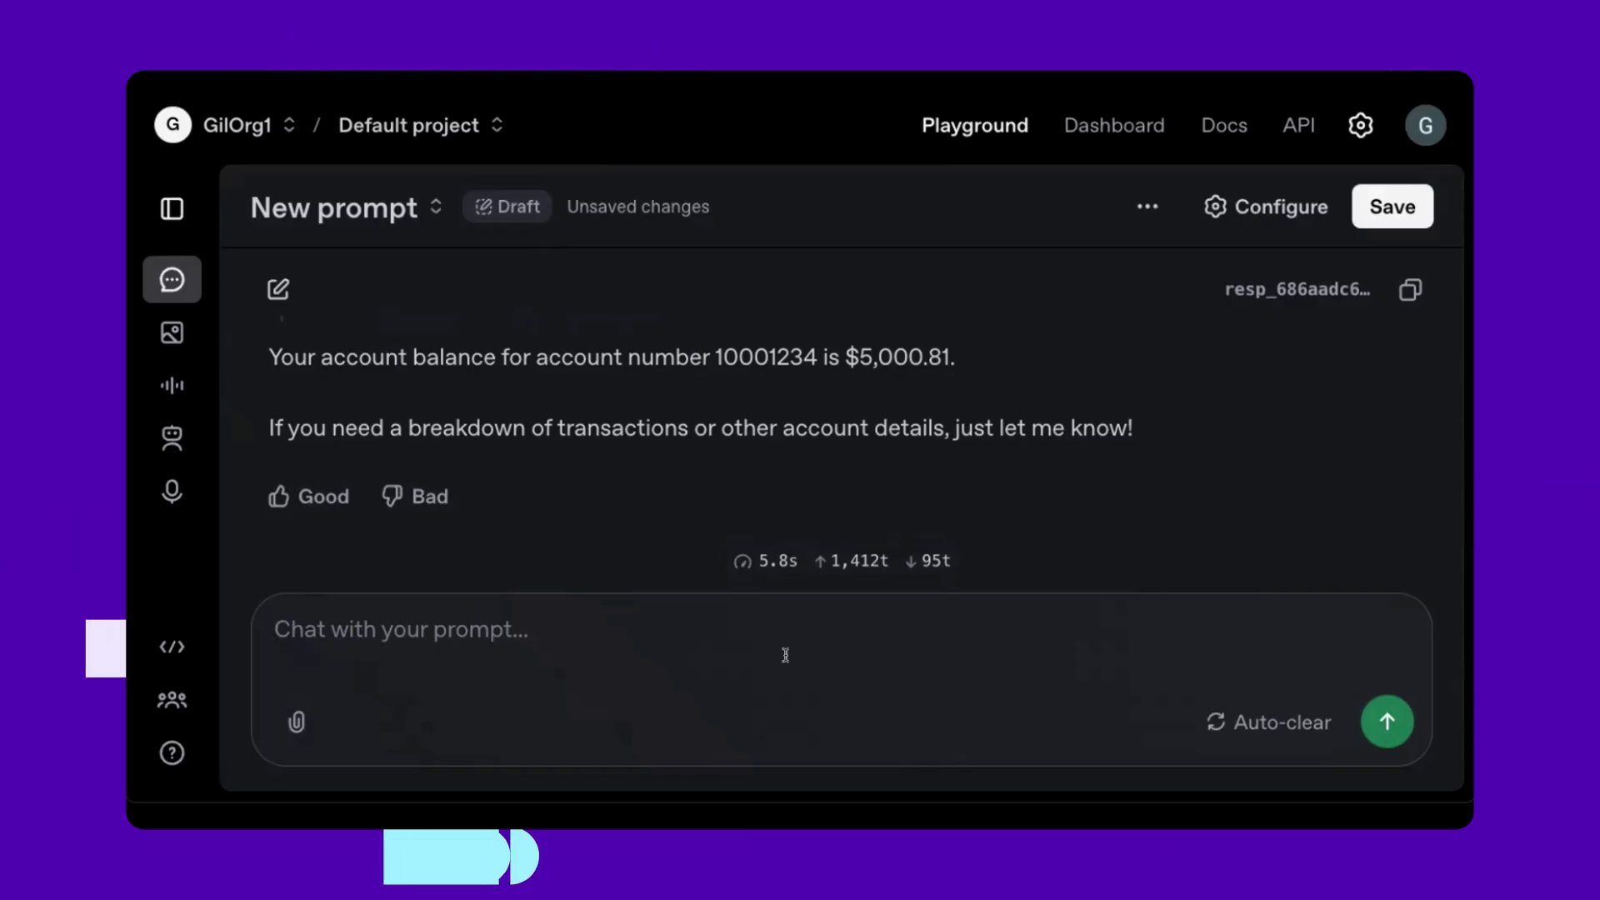
text(do I)
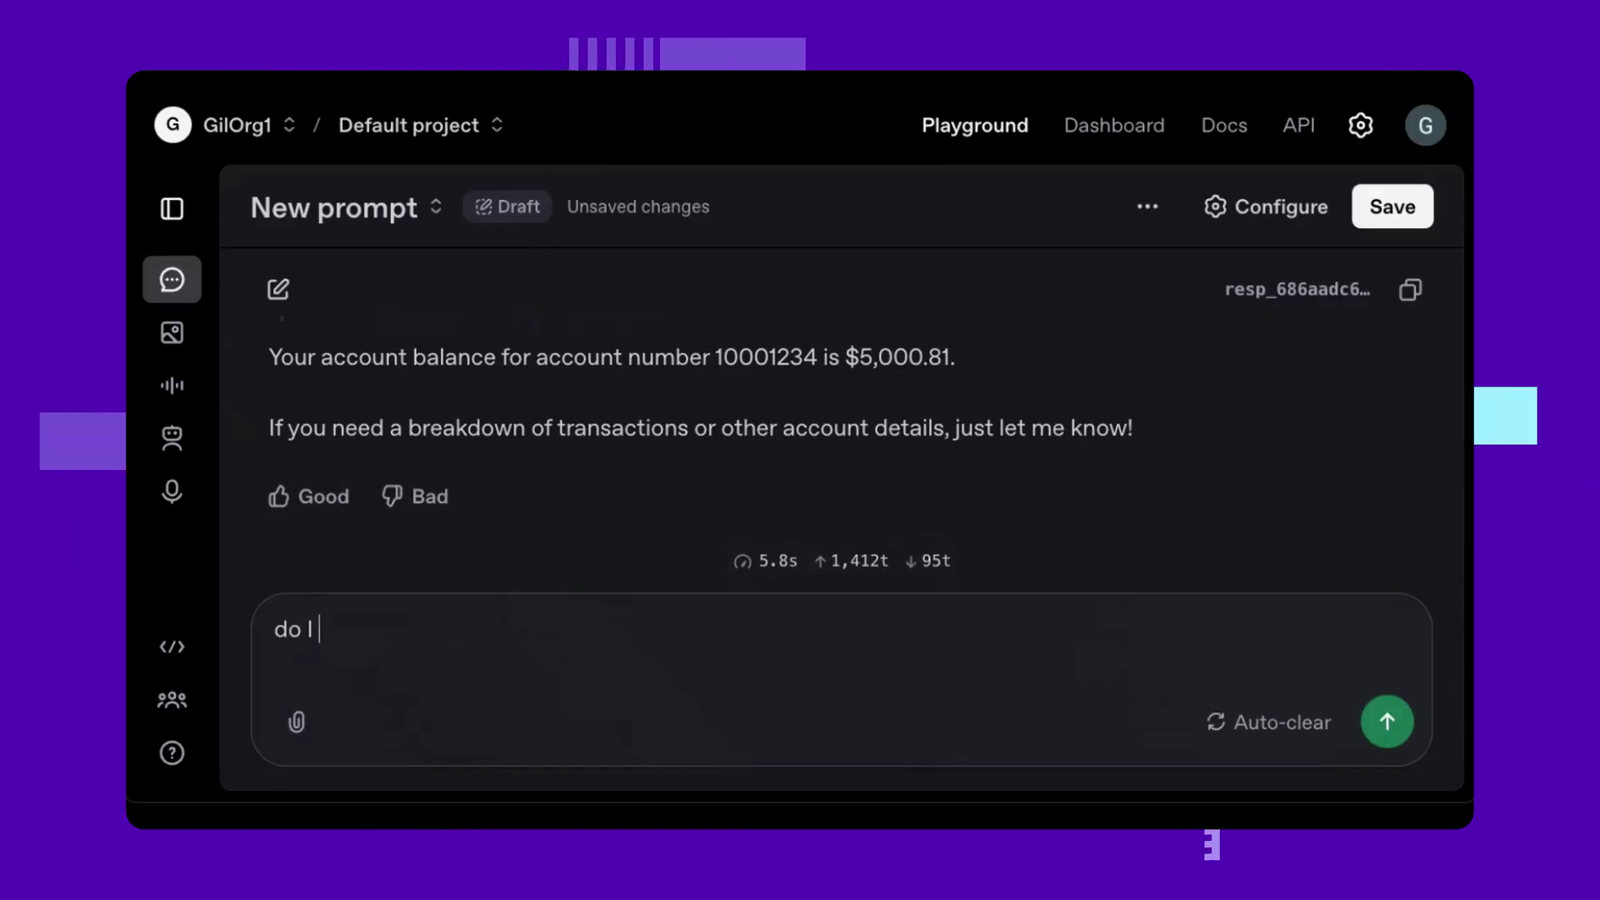
text( have)
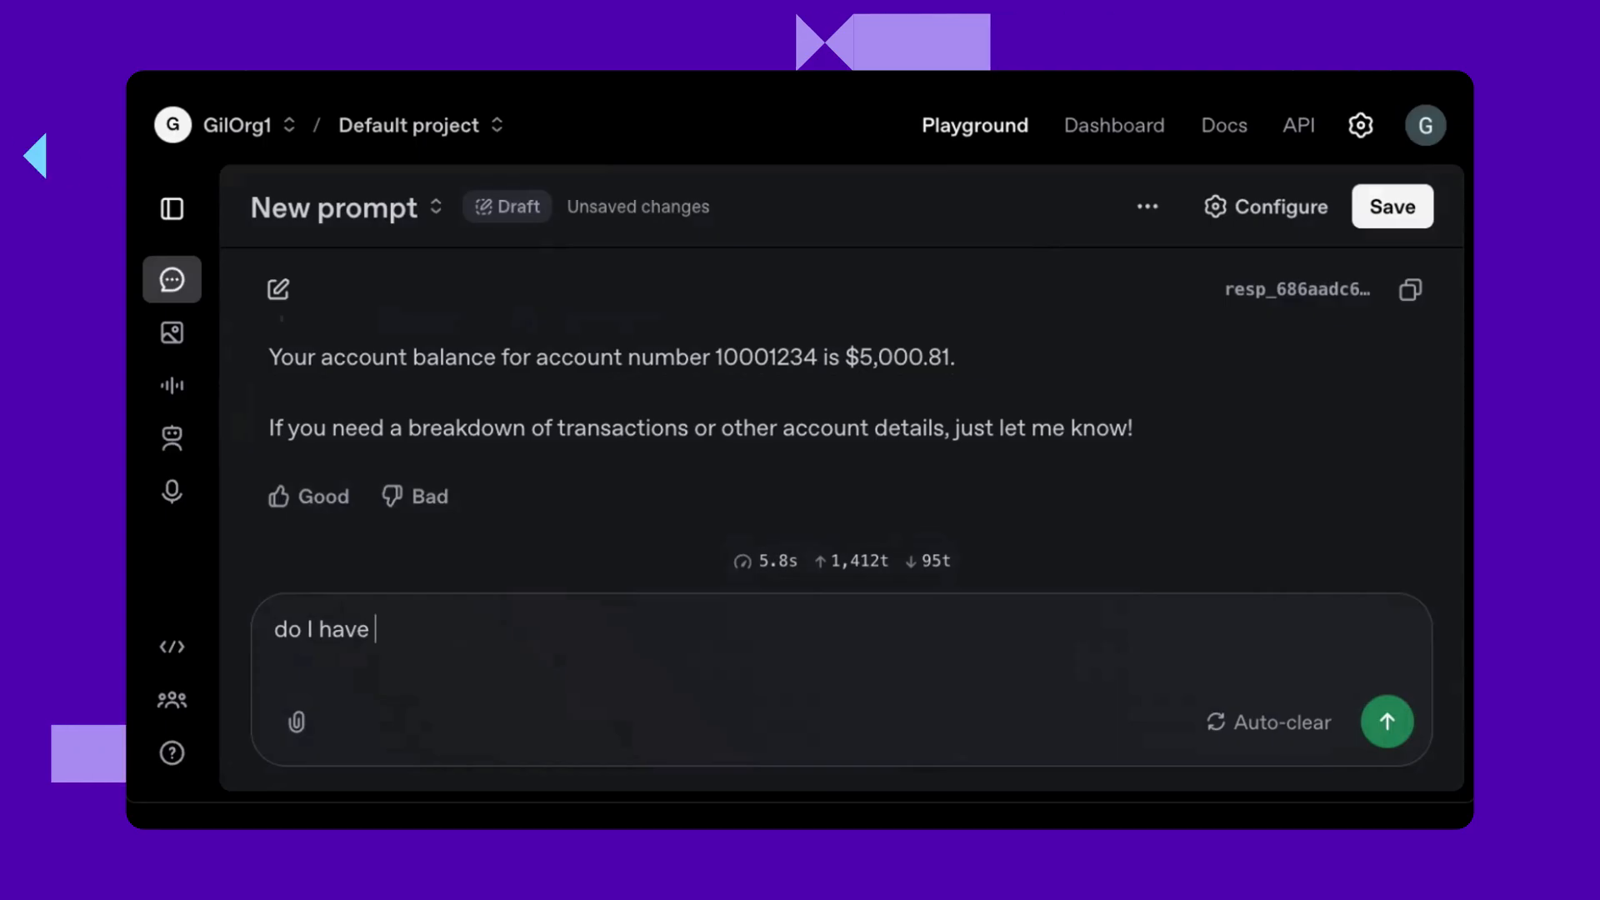
text( any)
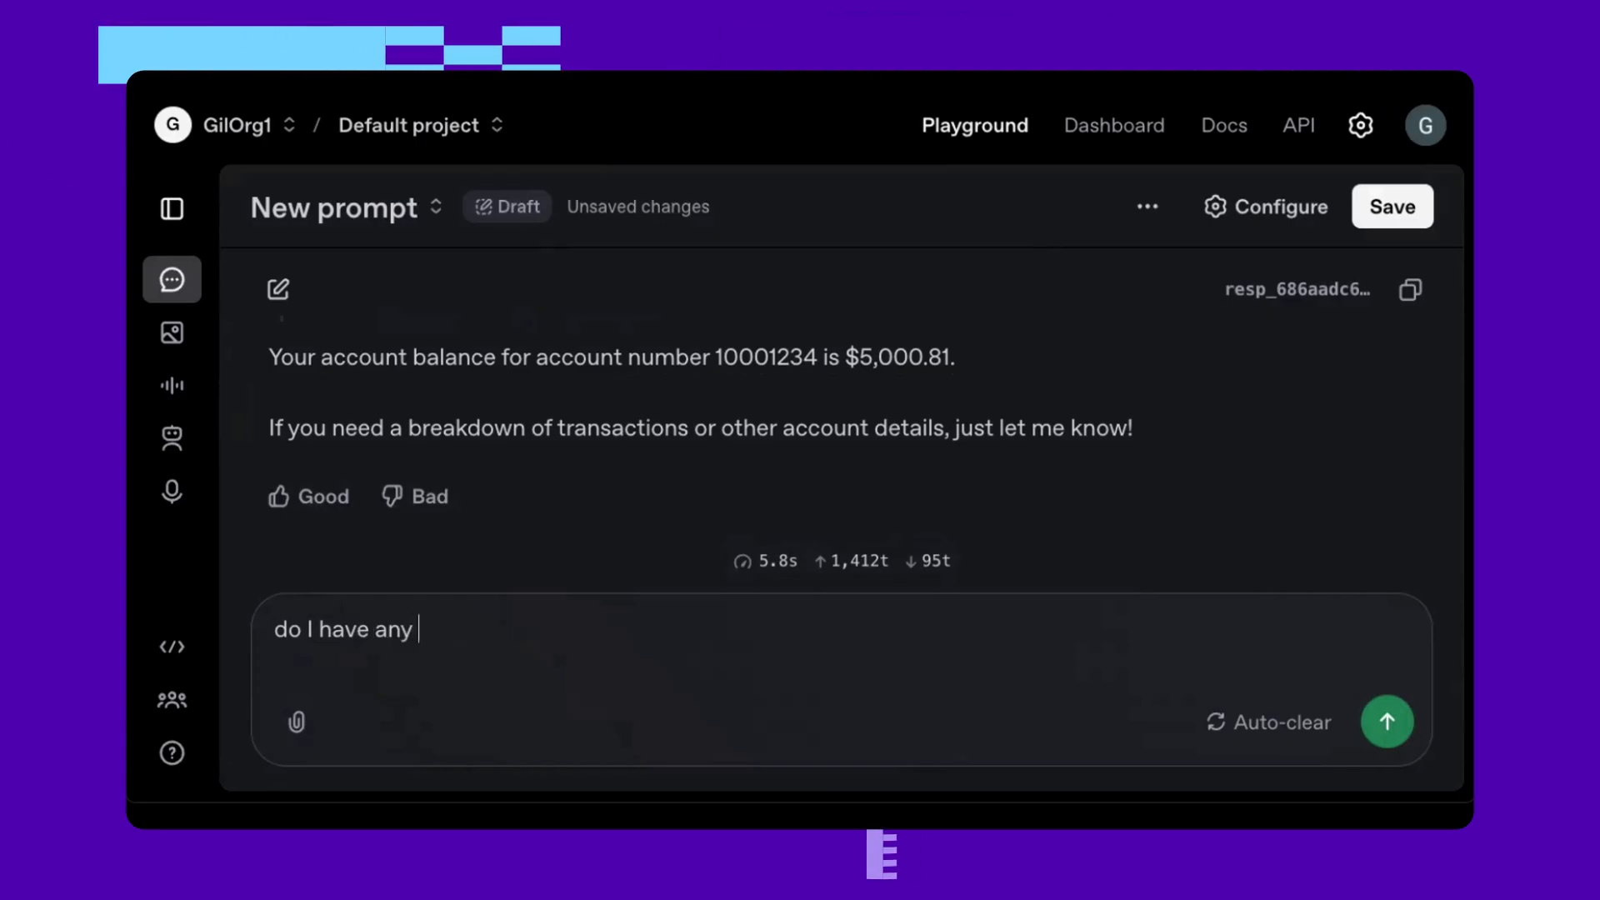
text( pending transa)
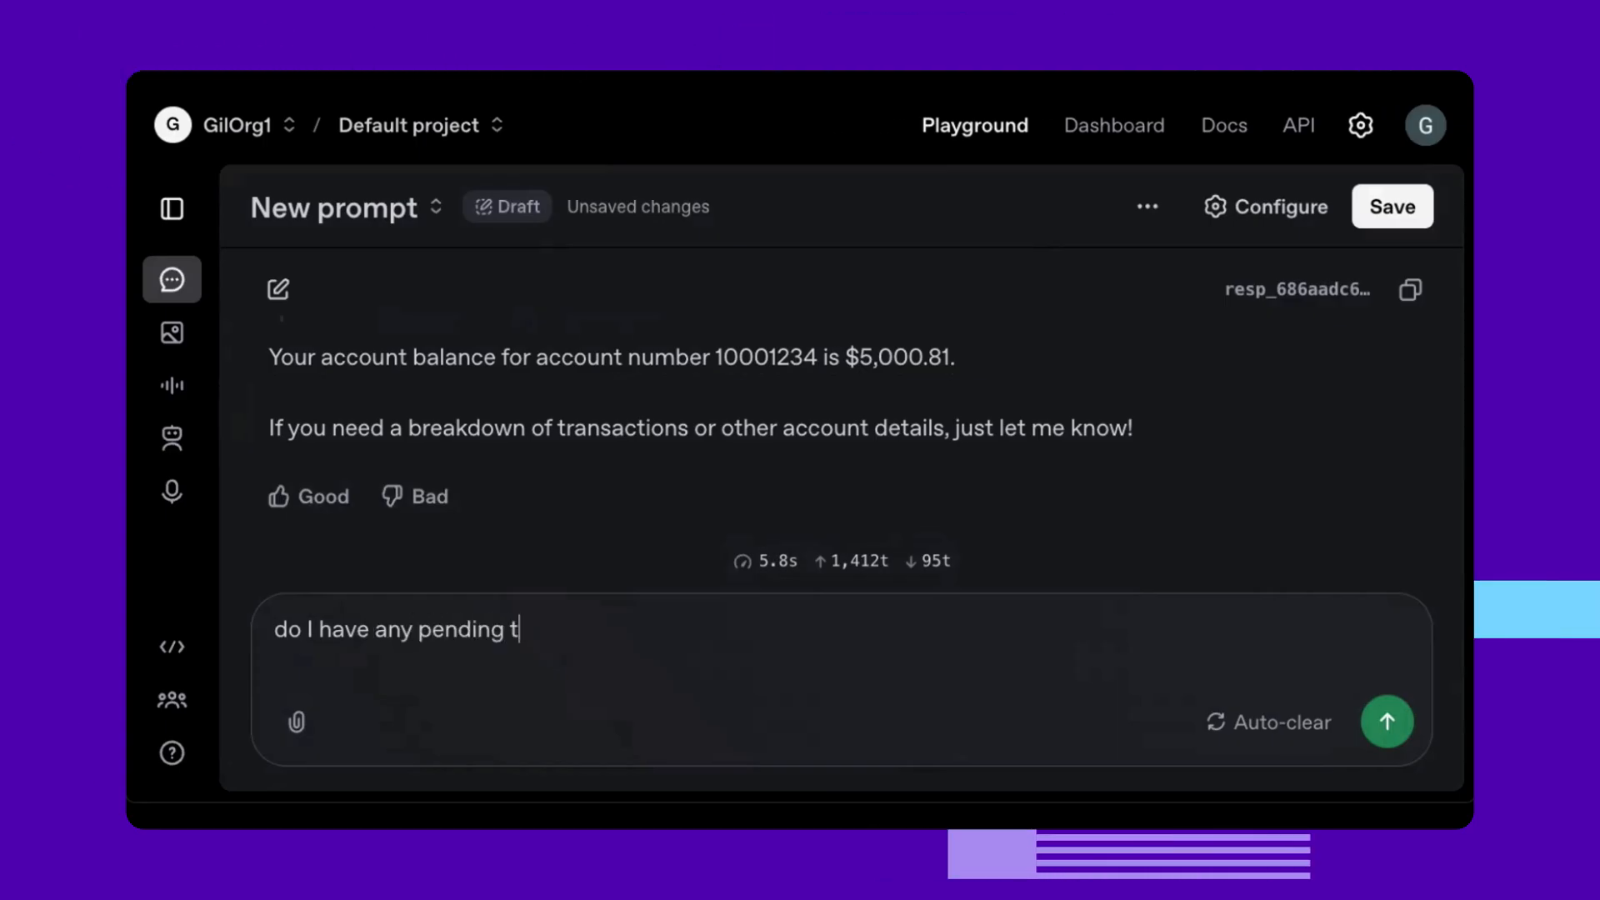
text(ctions?)
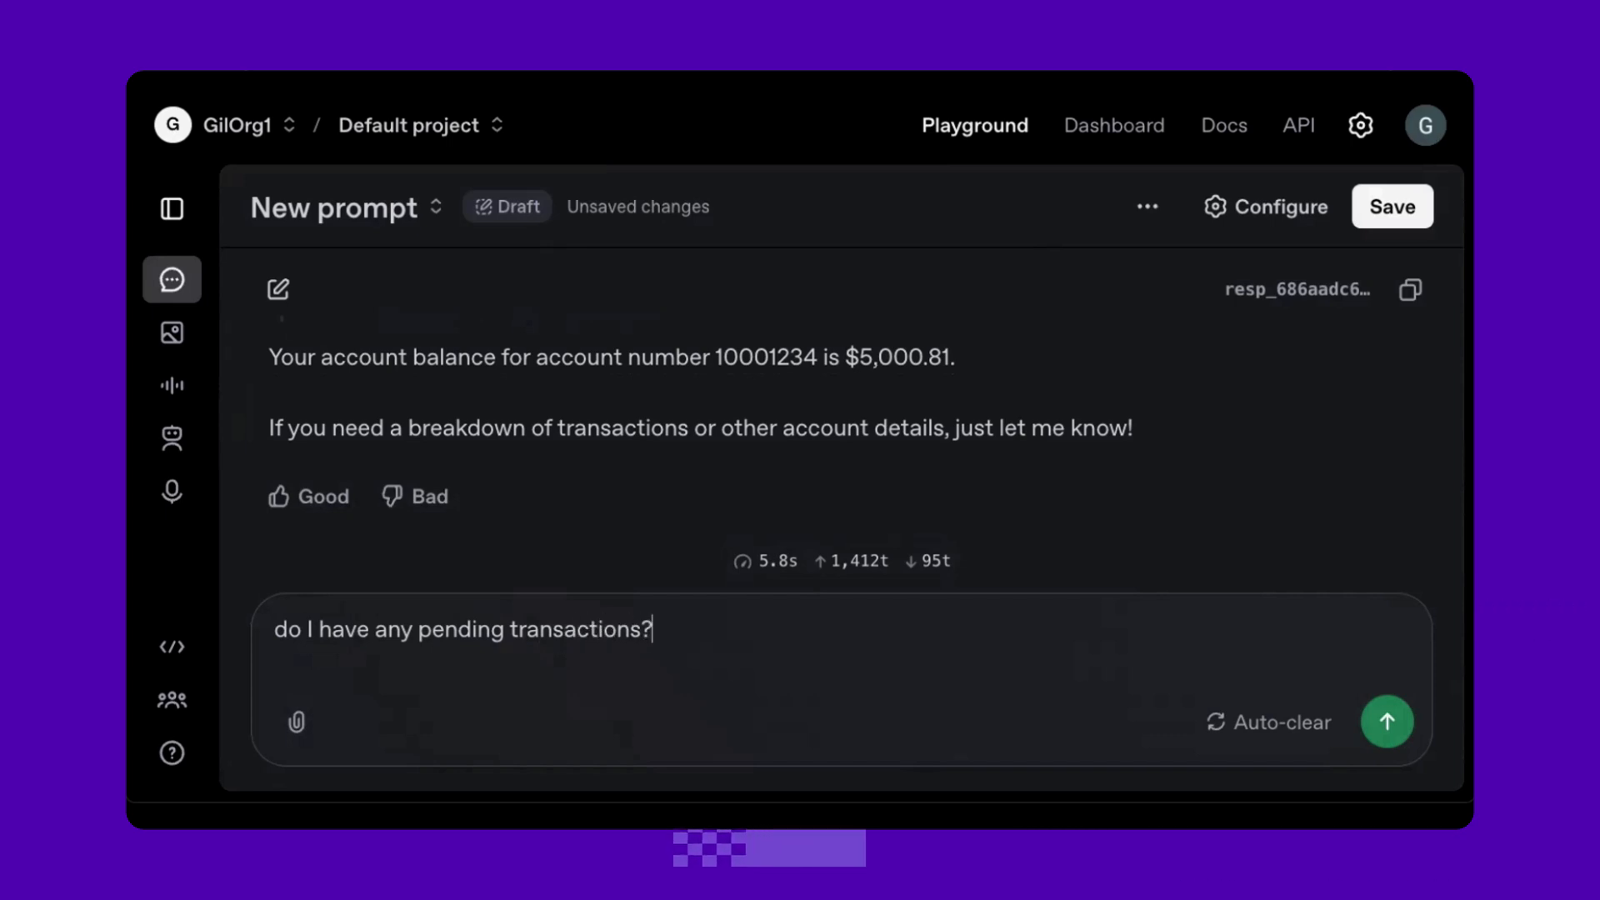
Send 'do I have any pending transactions?' and get a $200.00 deposit and -$50.00 debit
key(Return)
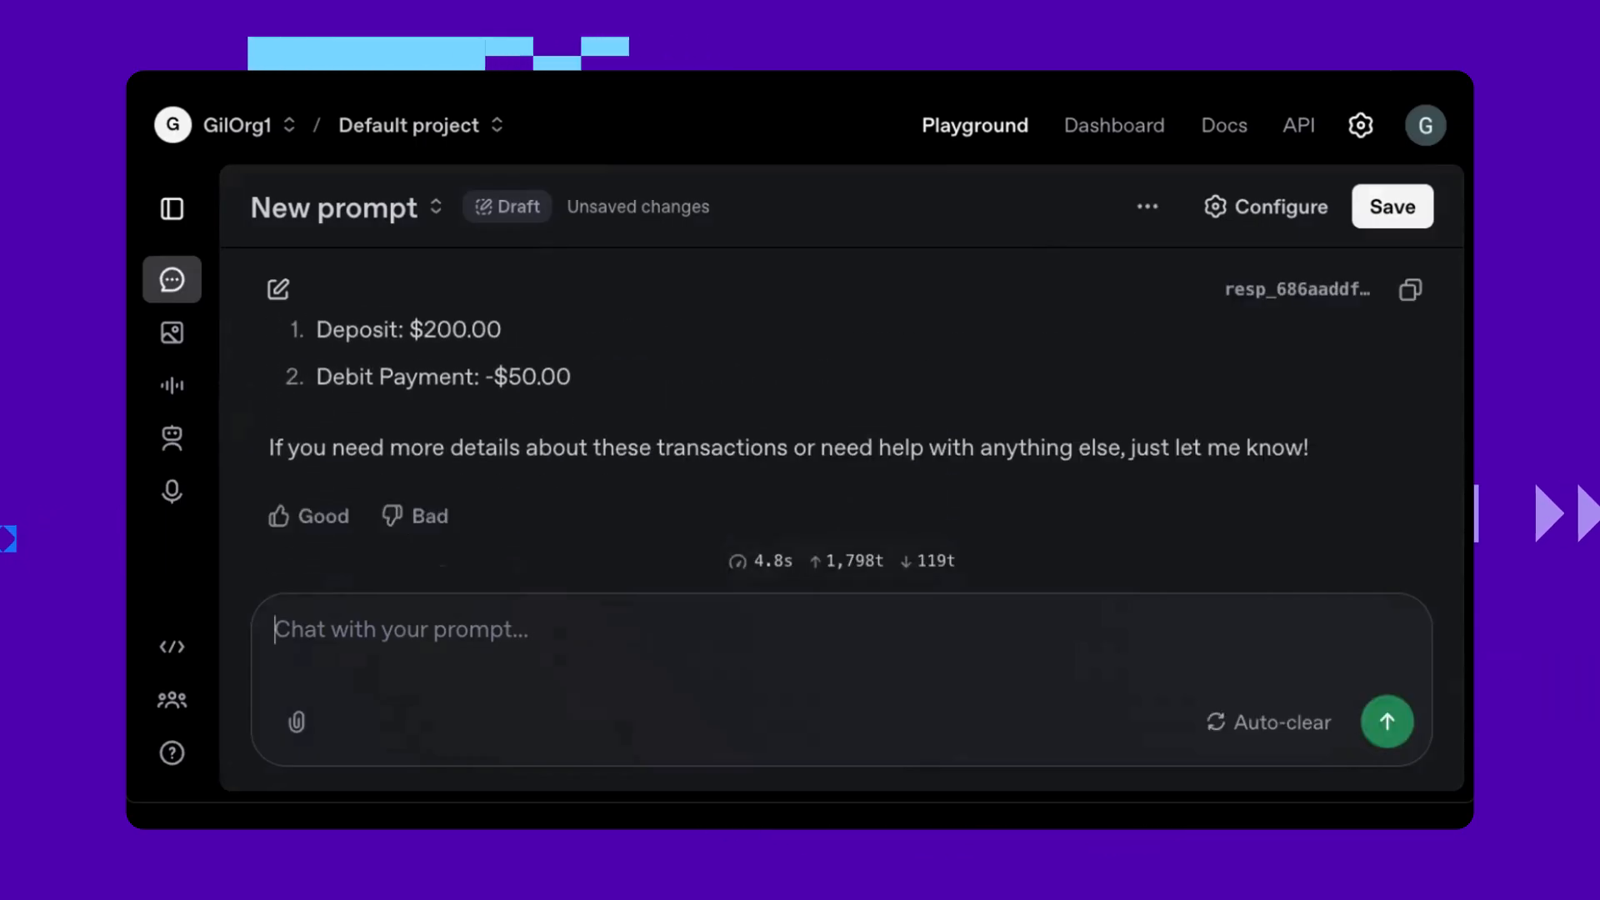
scroll(560, 489, up, 2)
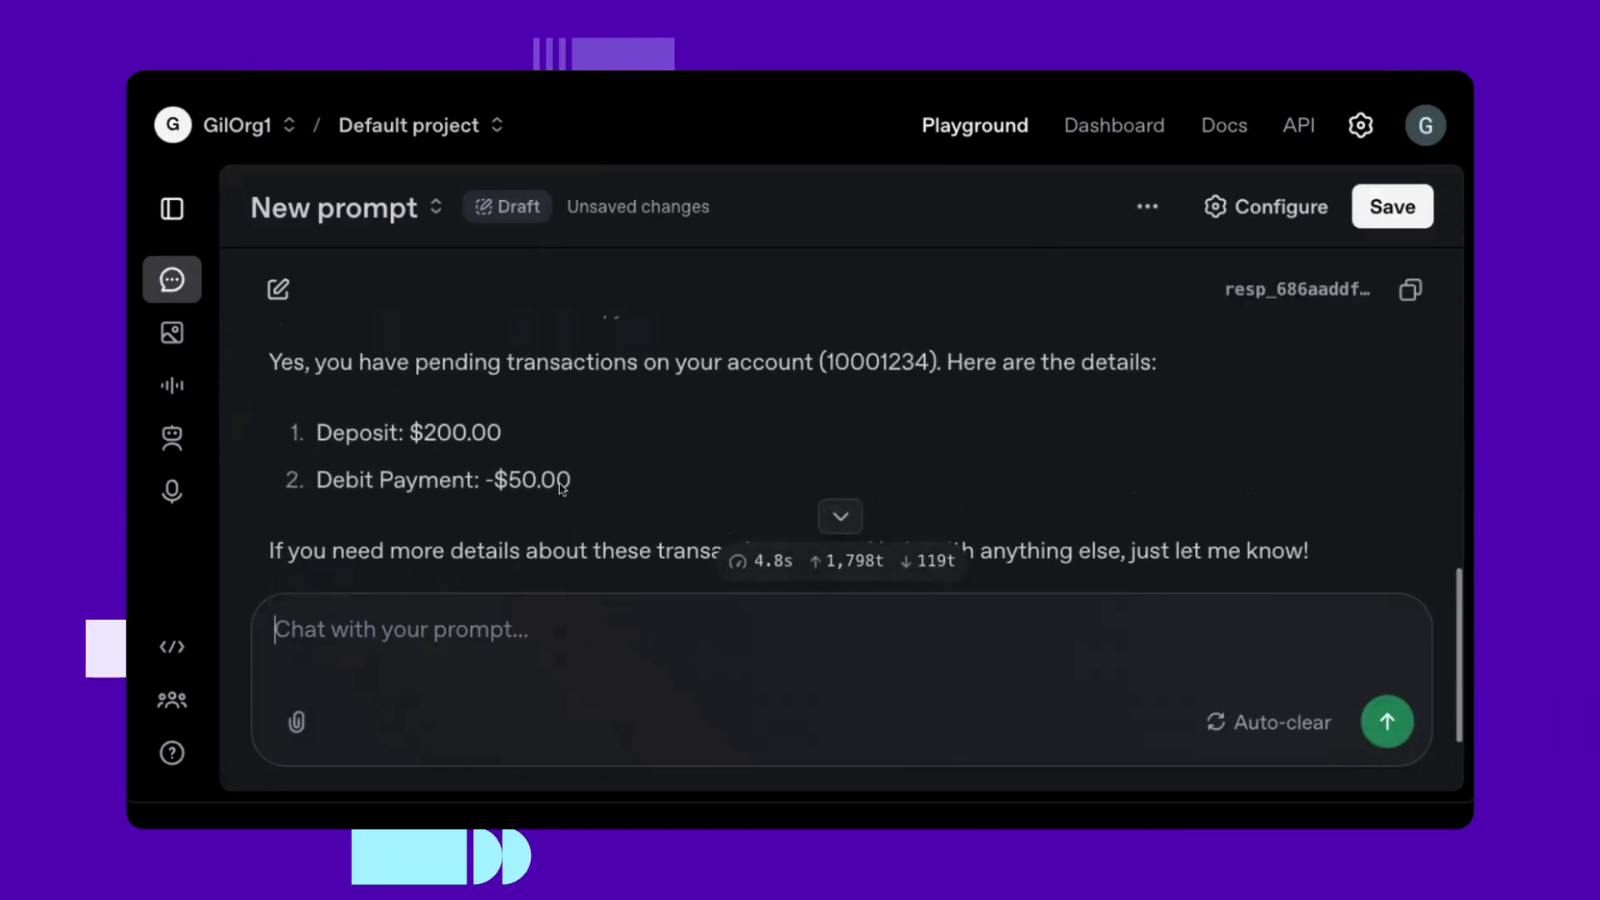
scroll(561, 489, down, 1)
scroll(560, 488, down, 1)
scroll(560, 489, up, 1)
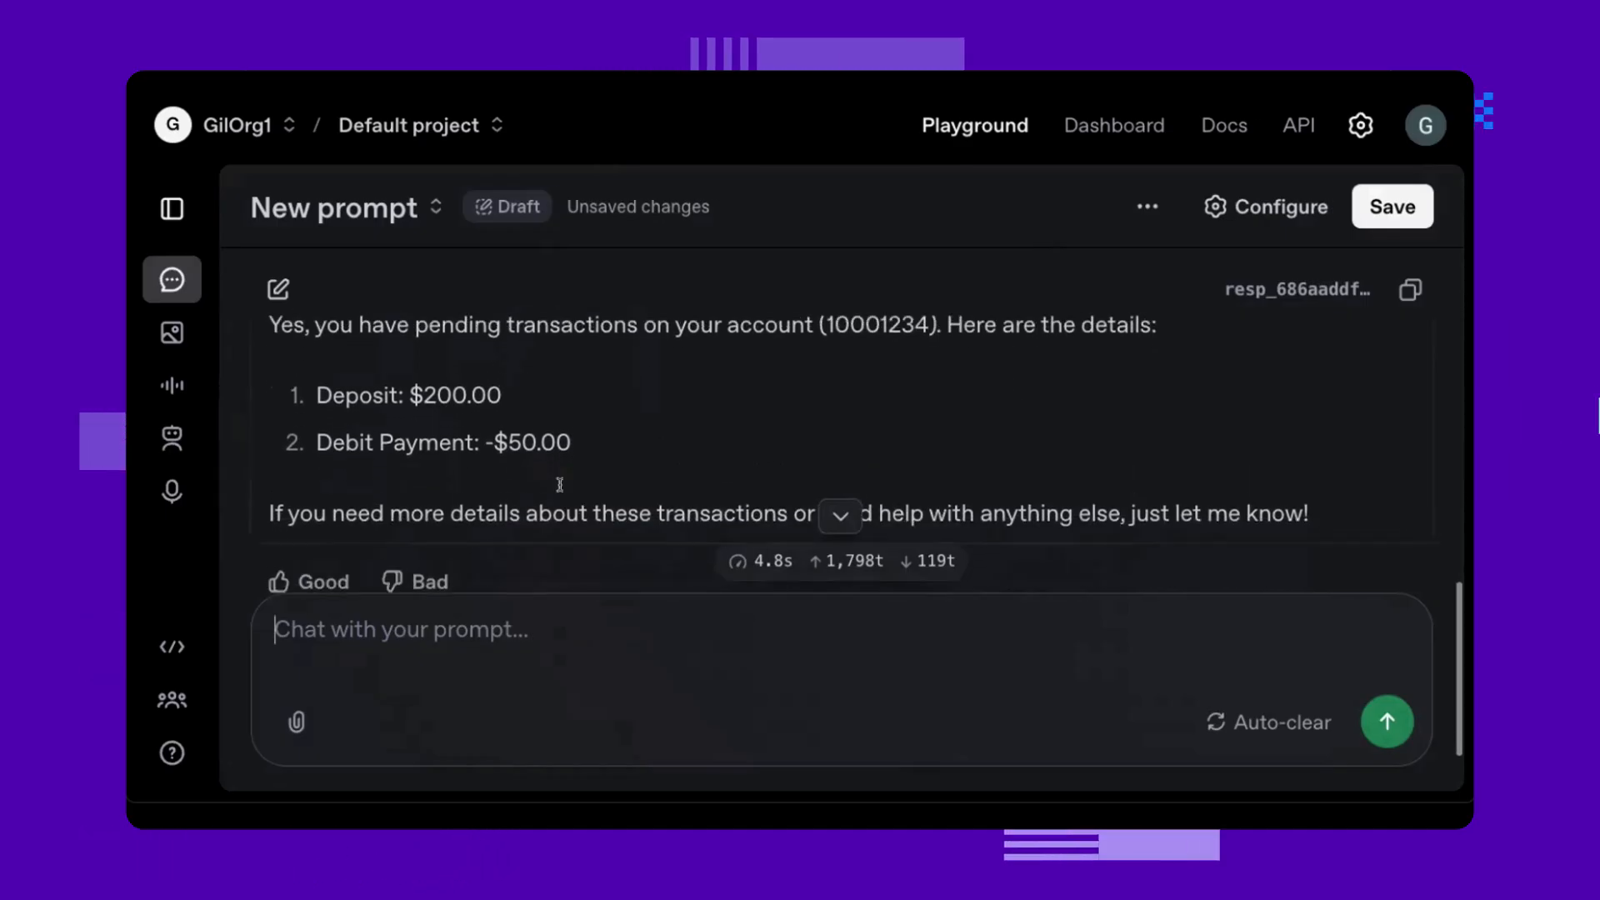
scroll(494, 517, down, 2)
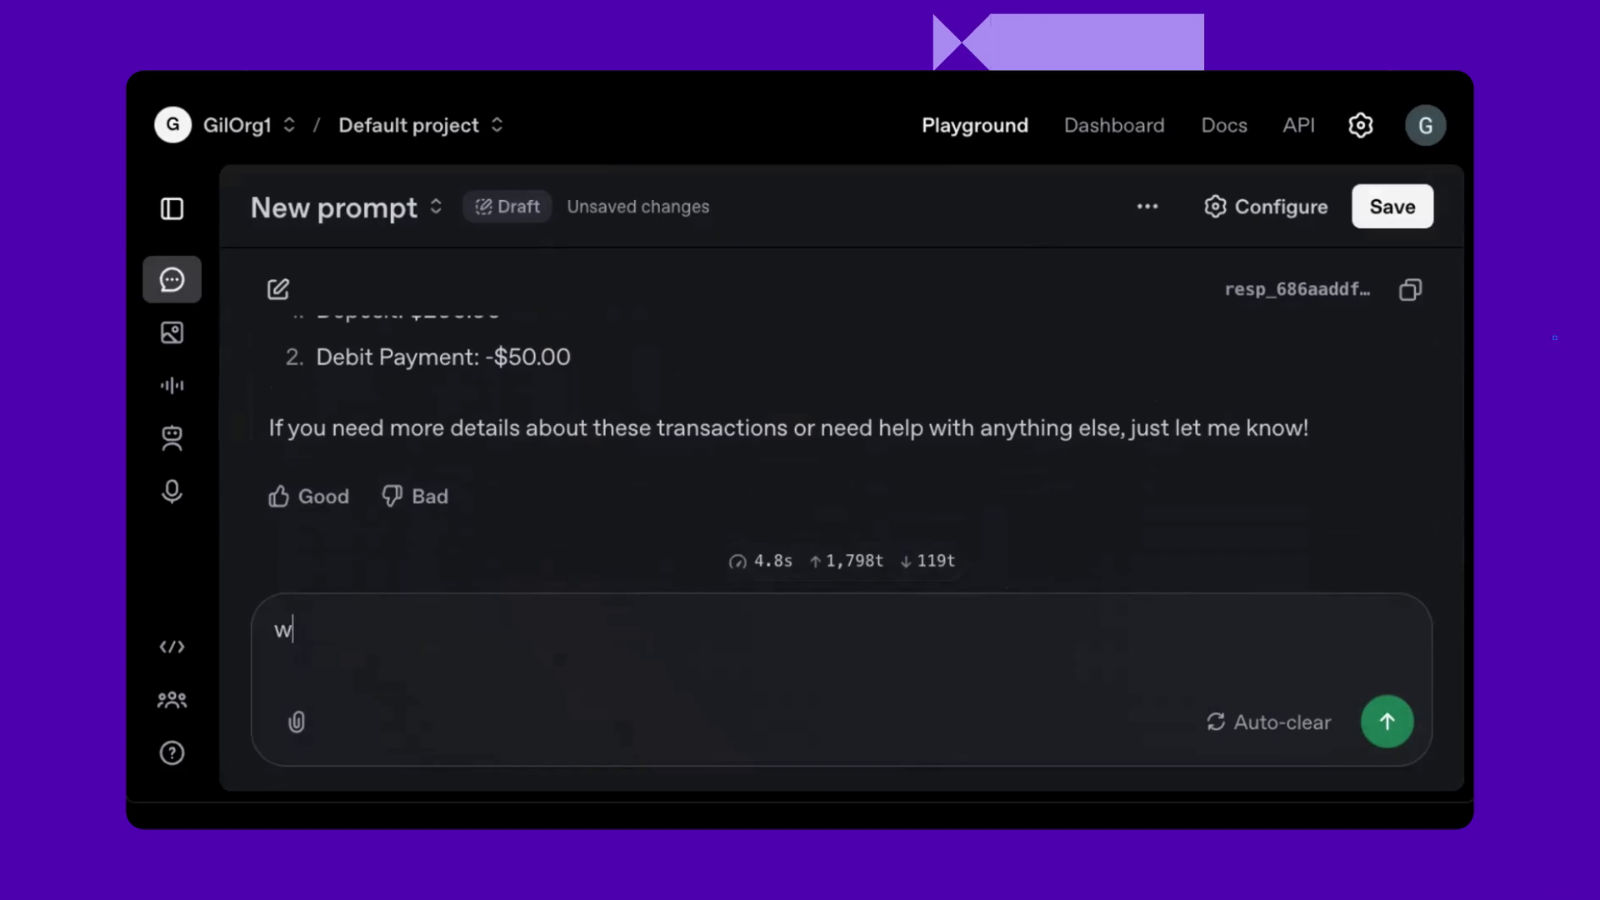
text(hat is my up )
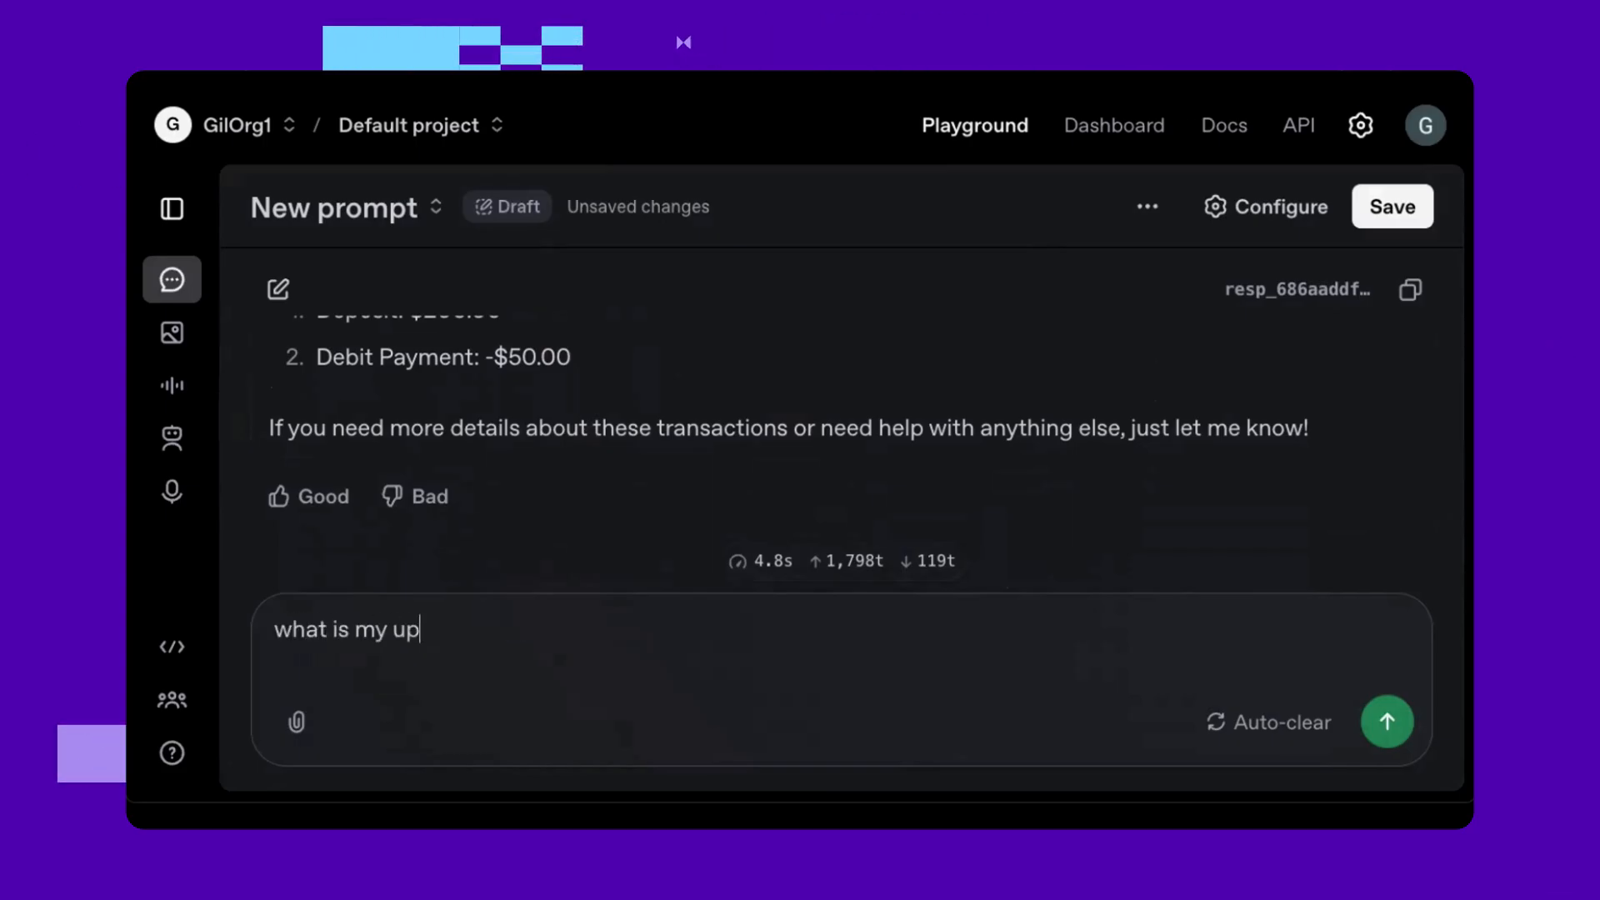
text(to date b)
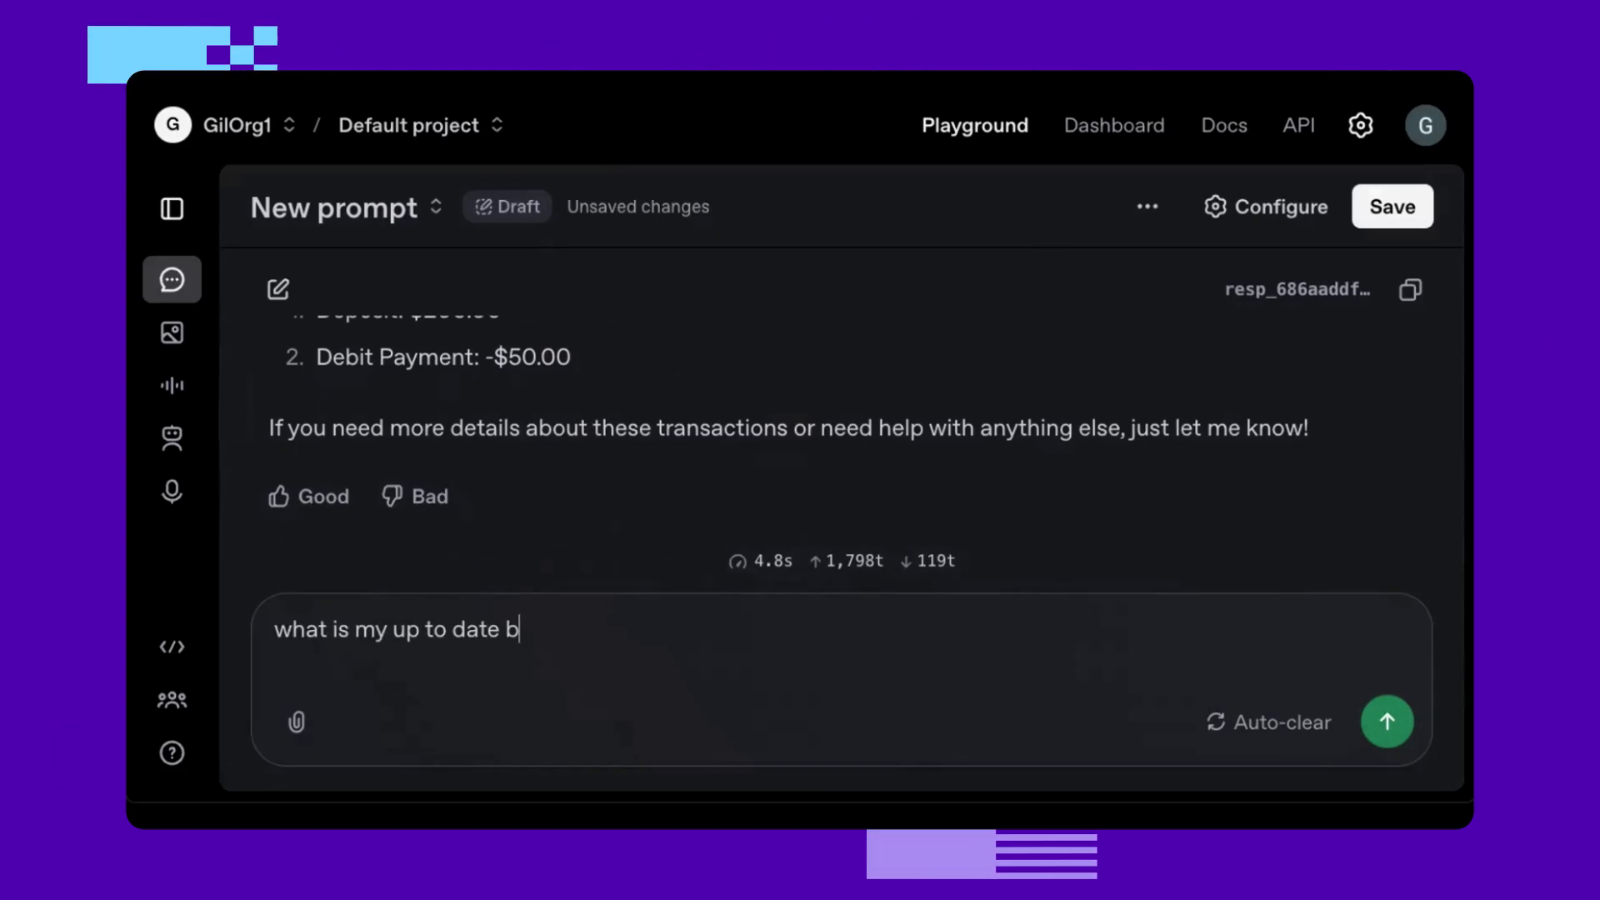
text(alance, in)
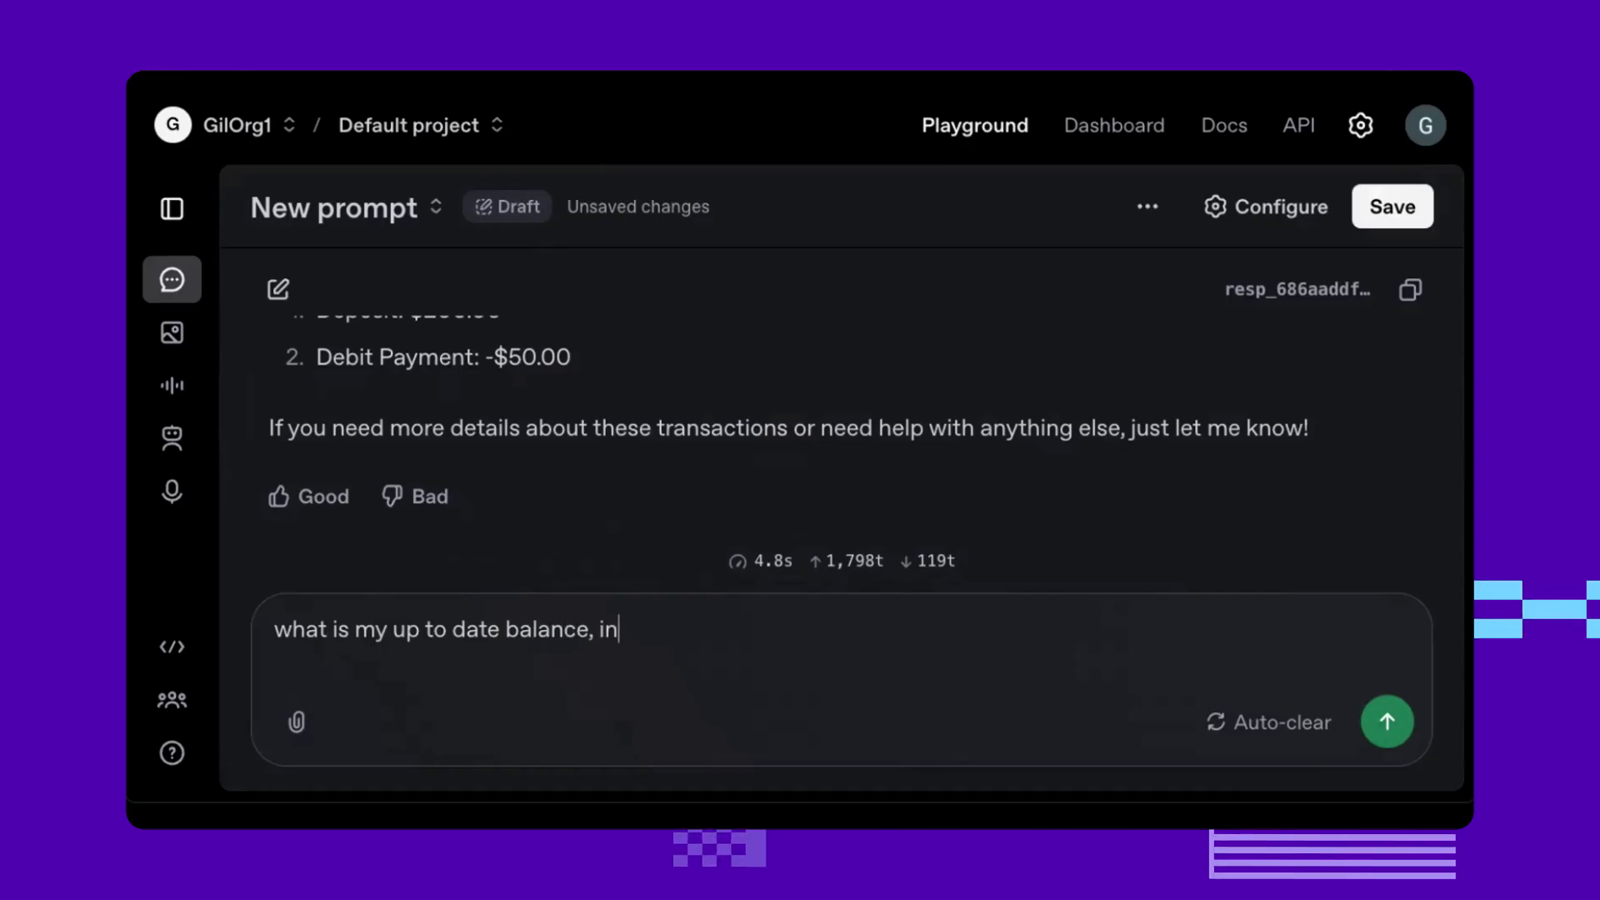
text(cluding pending t)
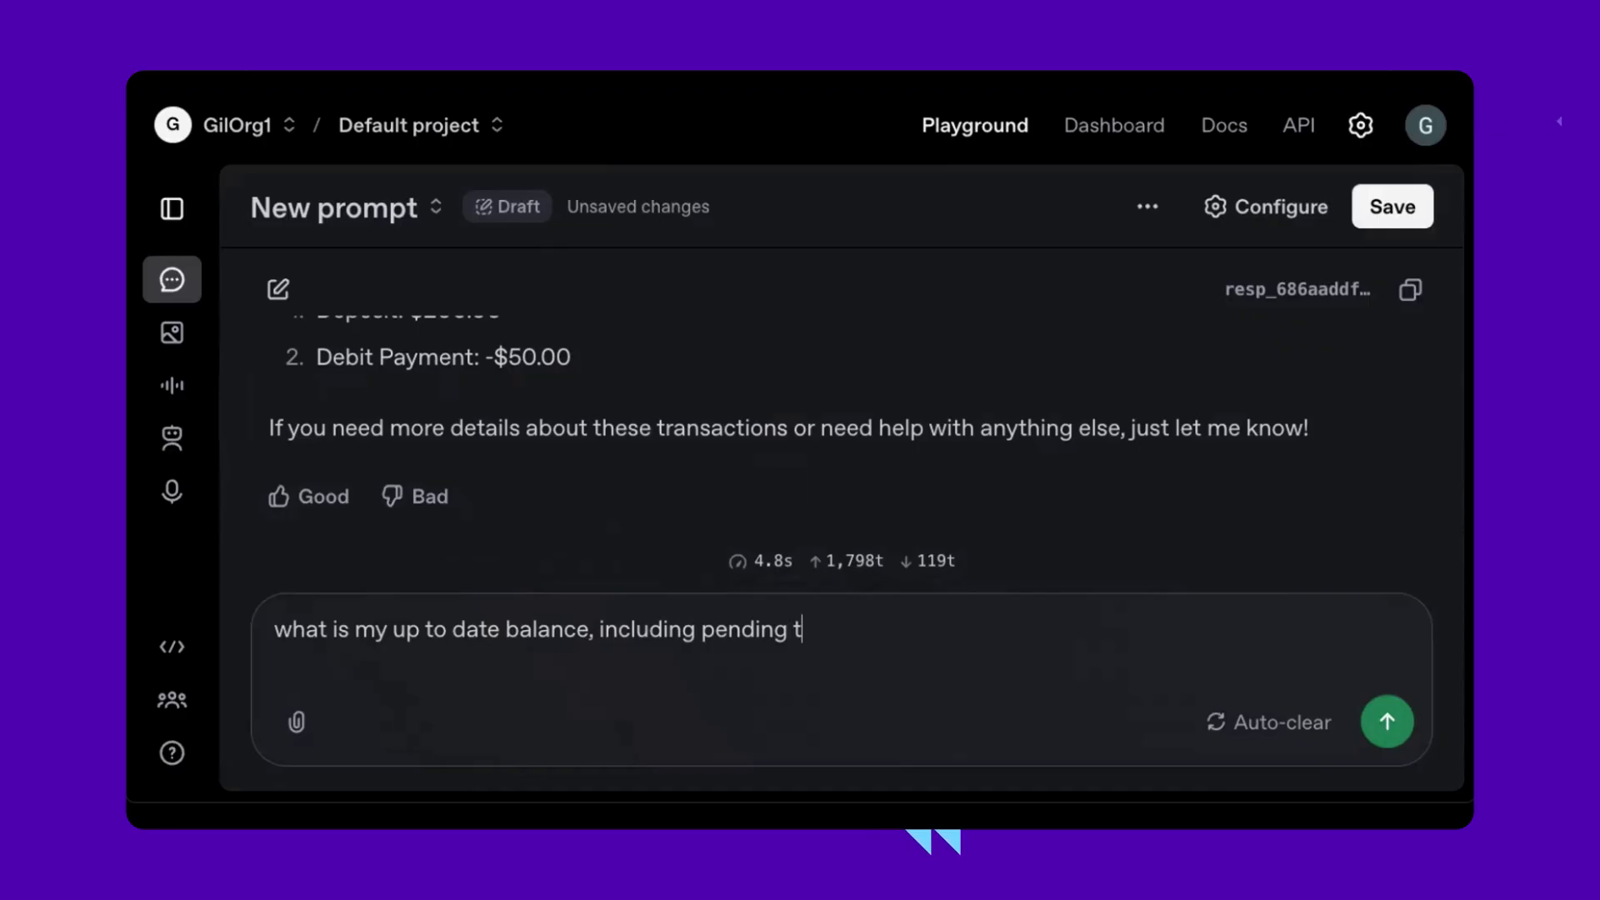
text(ons?)
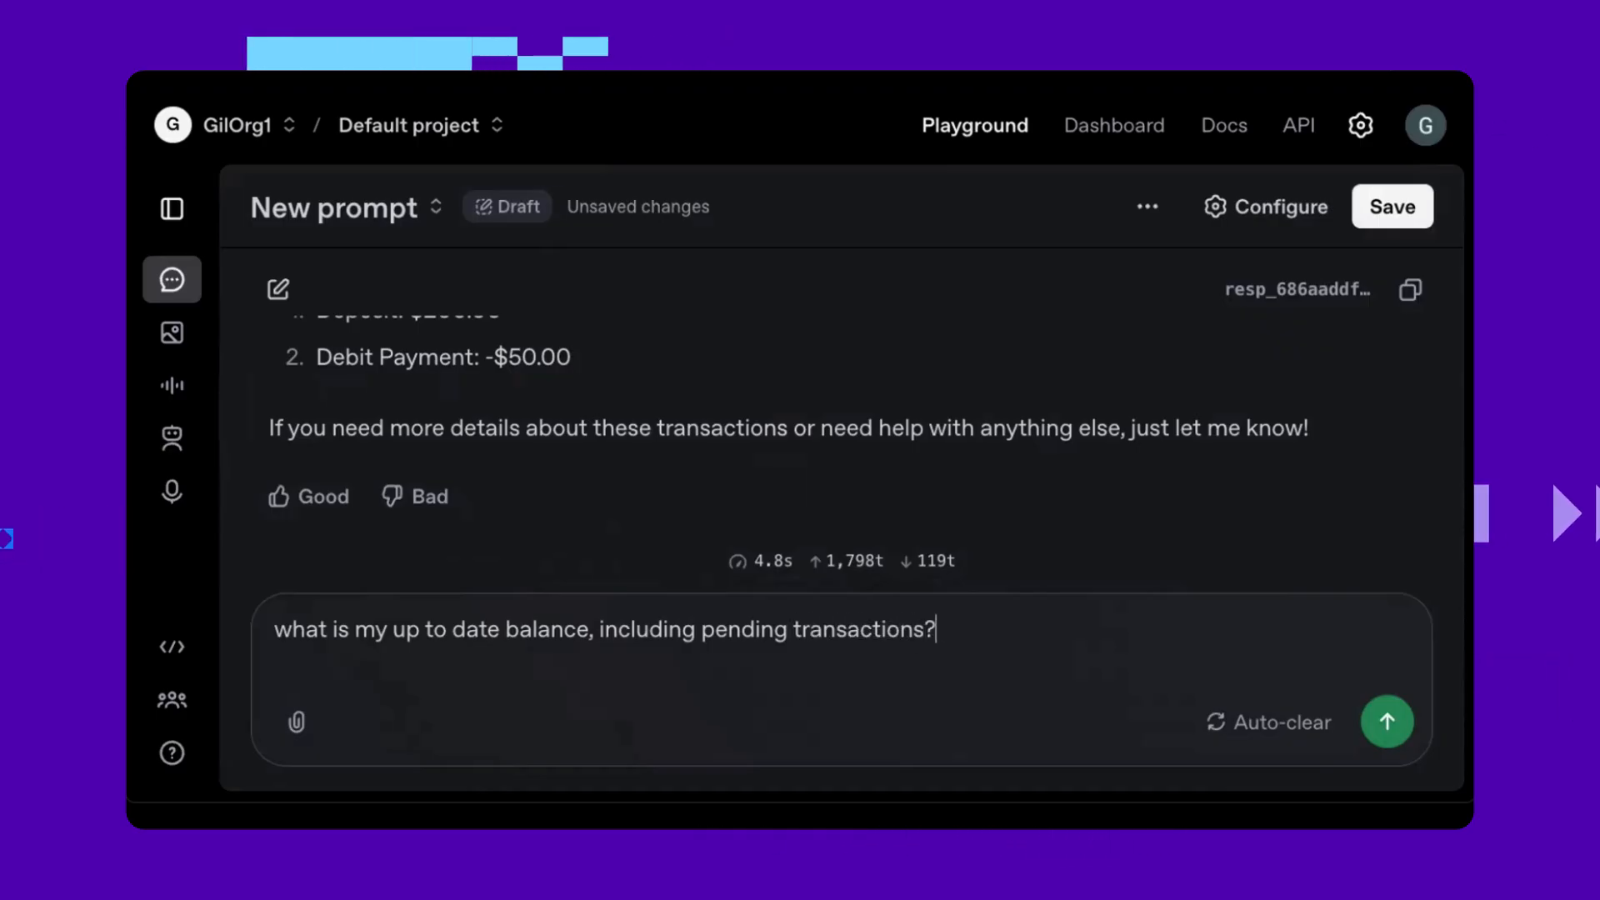
Send 'what is my up to date balance, including pending transactions?' and get $5,150.81
key(Return)
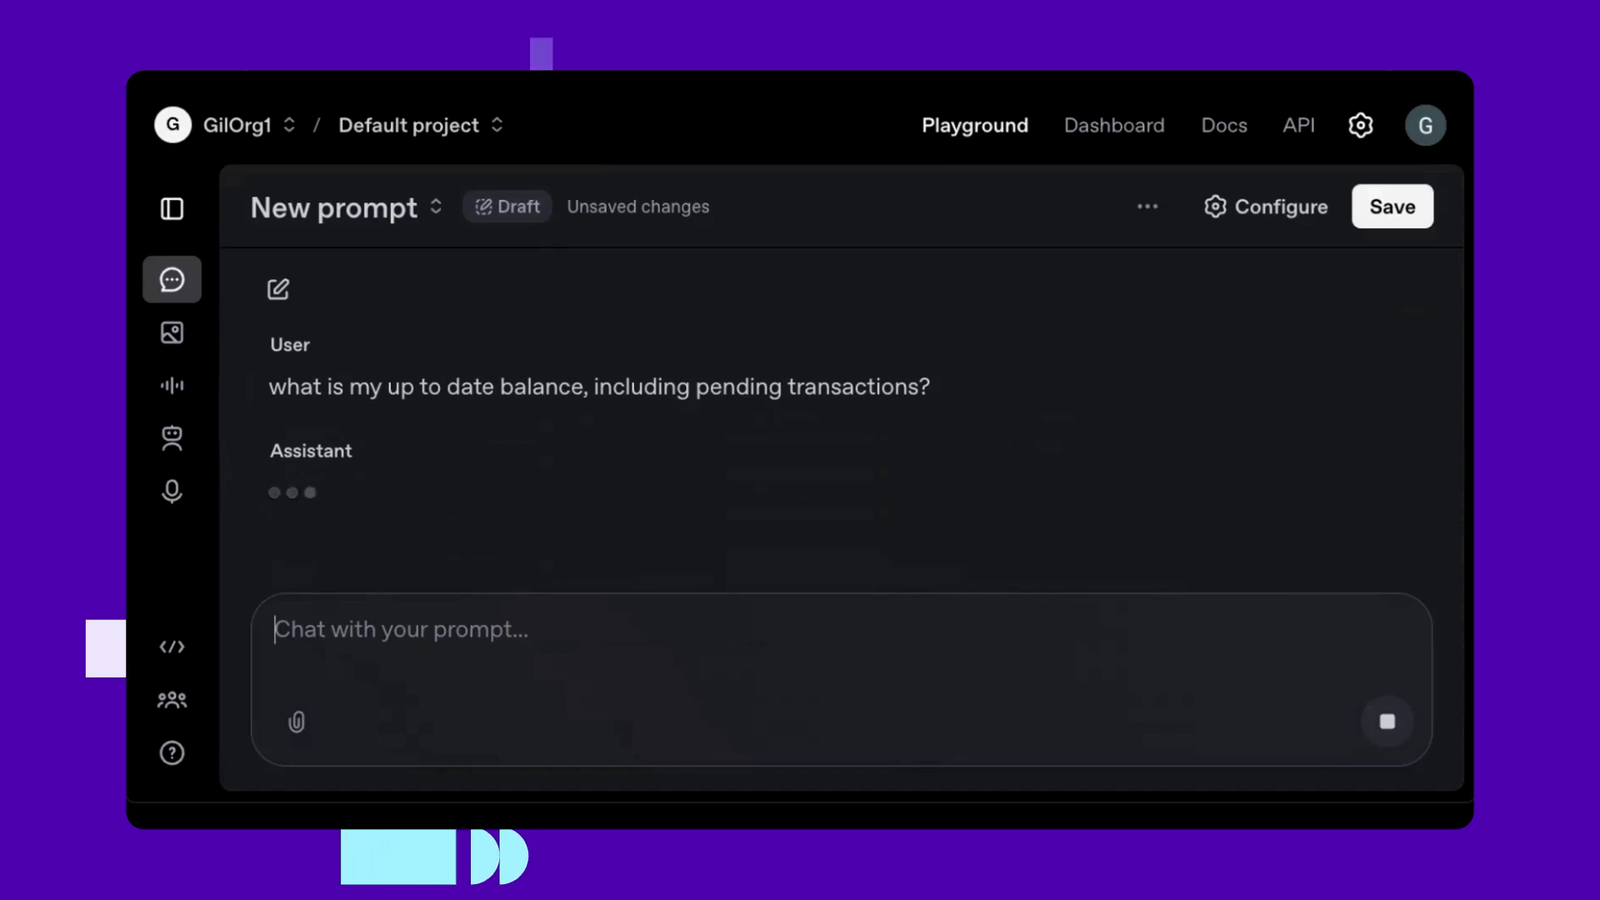